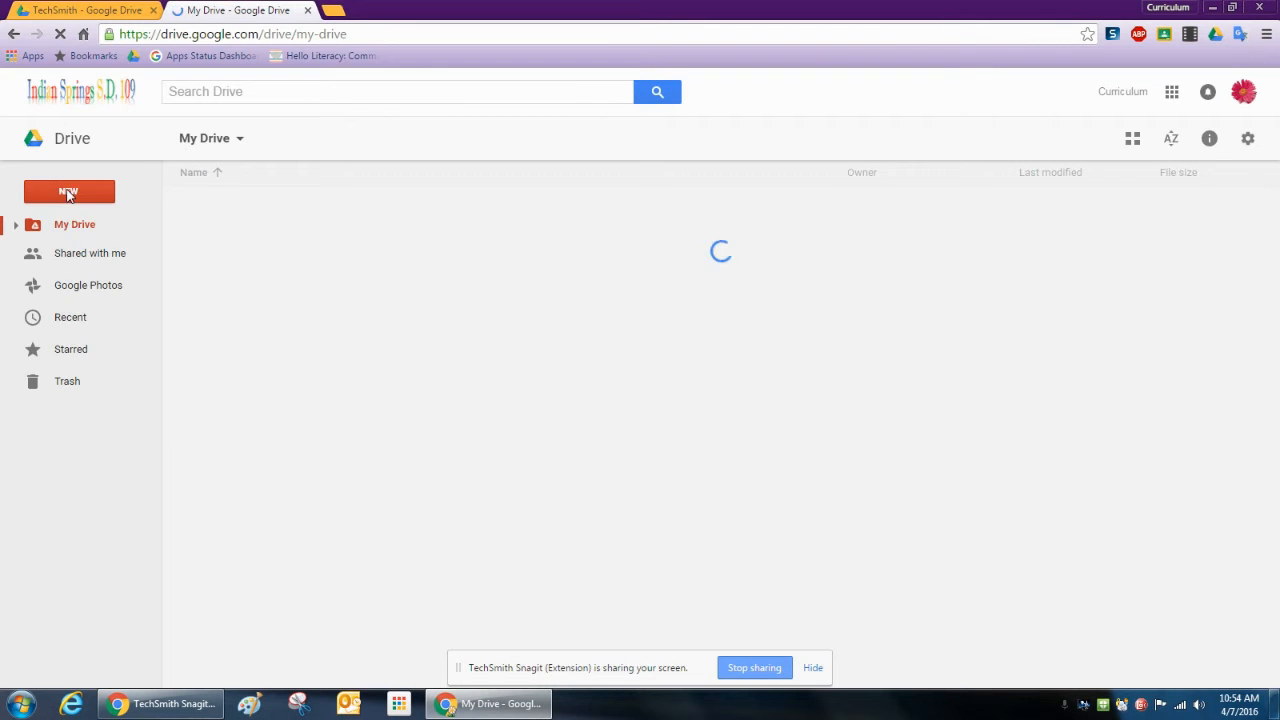
# Create a new blank Google Form in My Drive
pyautogui.click(68, 192)
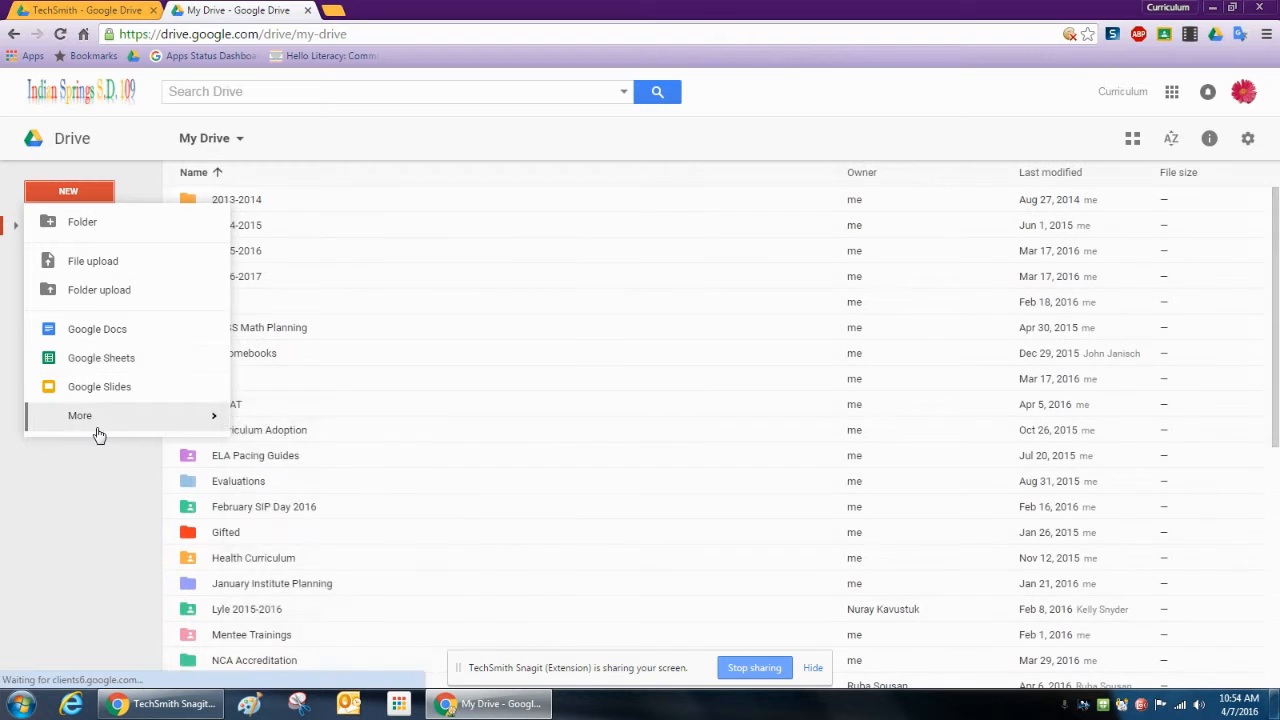
pyautogui.moveTo(94, 428)
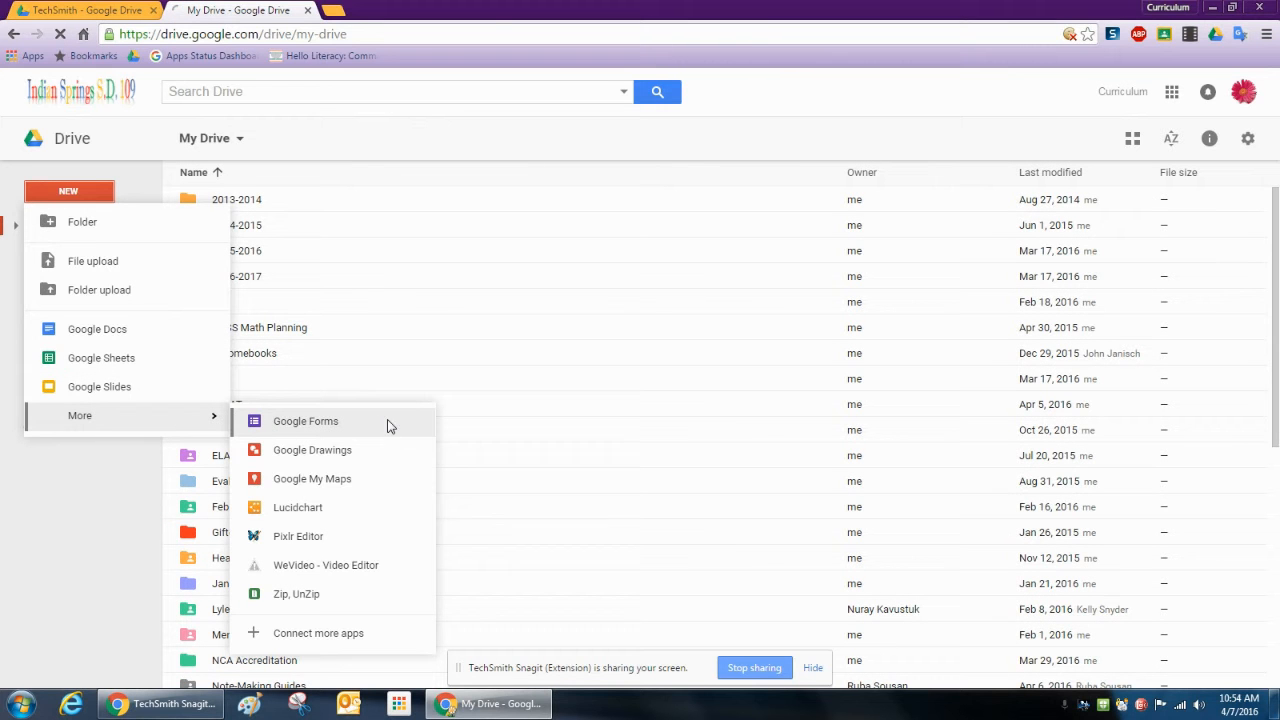
pyautogui.click(360, 428)
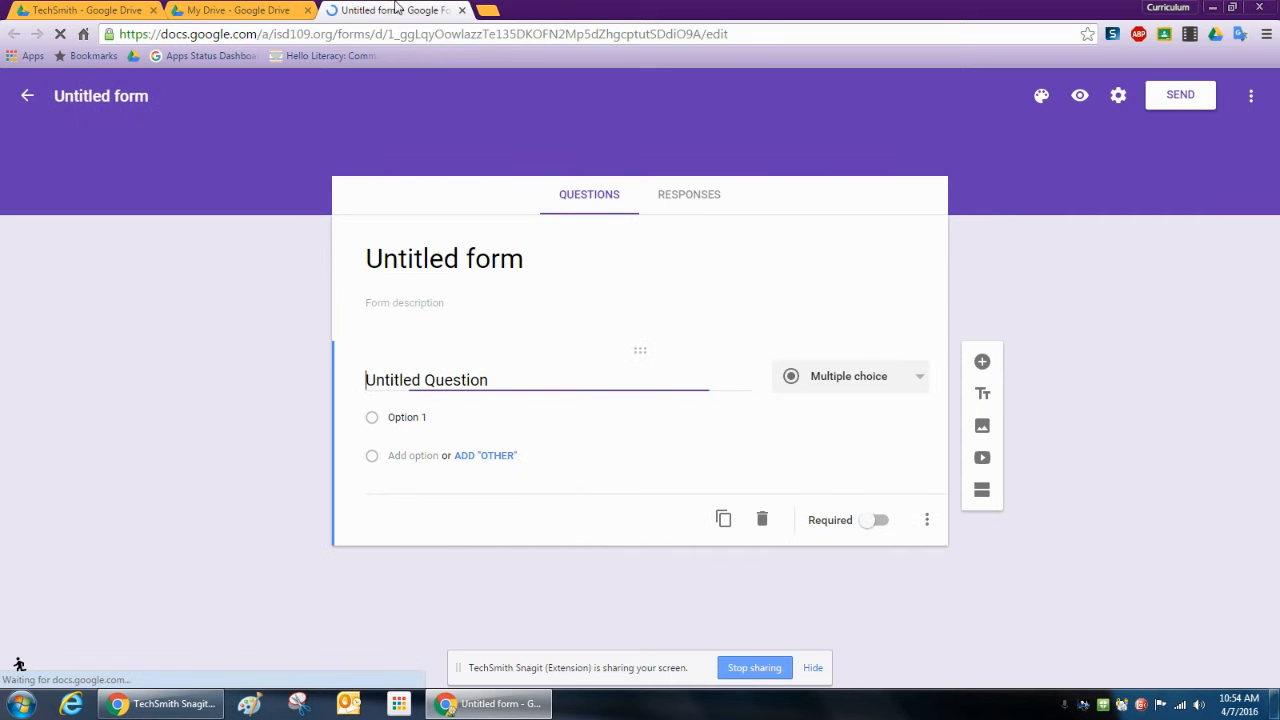
# Title the form "Multiplication Fluency Practice" and apply the same name to the form file
pyautogui.click(455, 262)
pyautogui.write('Multip')
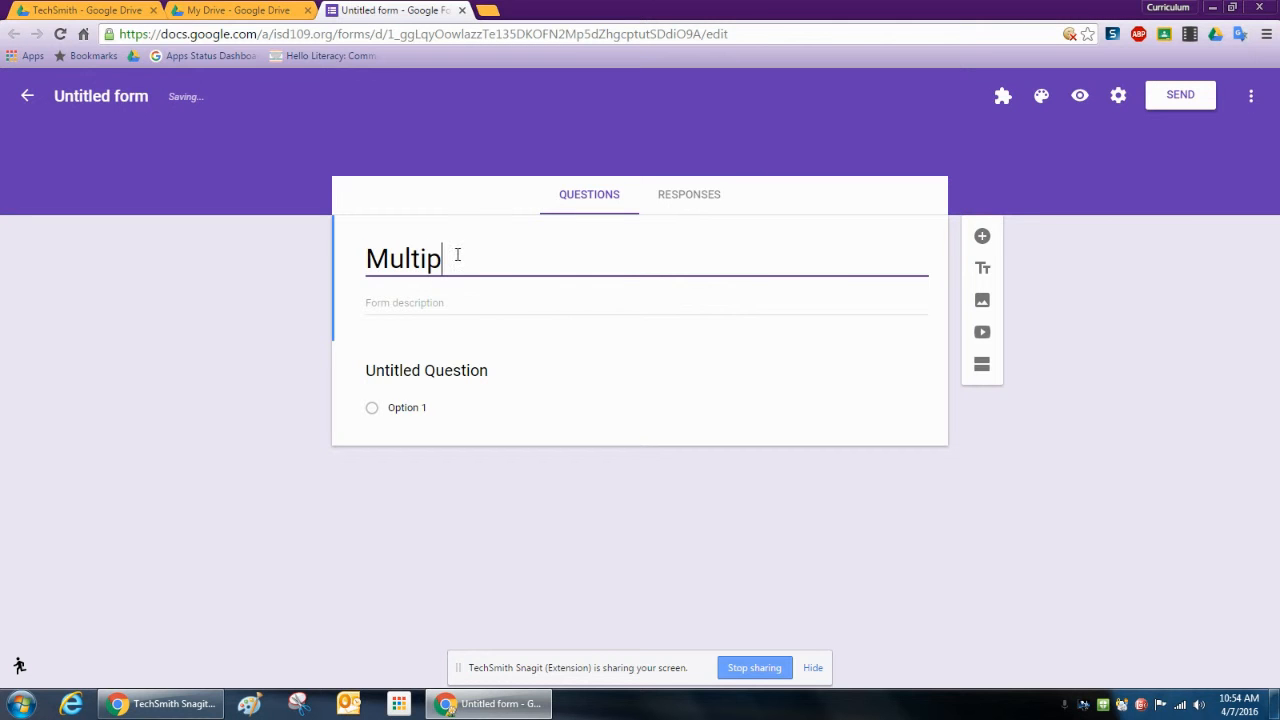
pyautogui.write('lication Fluency Practice')
pyautogui.click(122, 97)
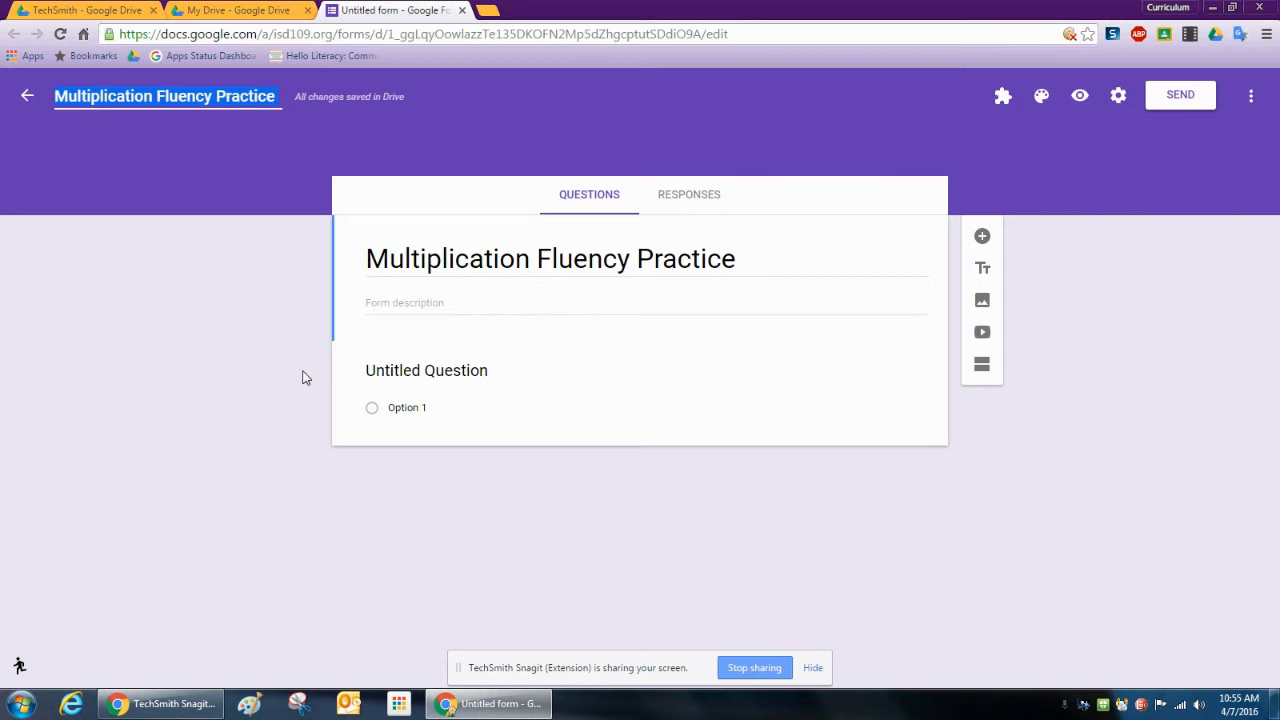
# Keep the first question as multiple choice and enable going to a section based on the answer
pyautogui.click(410, 367)
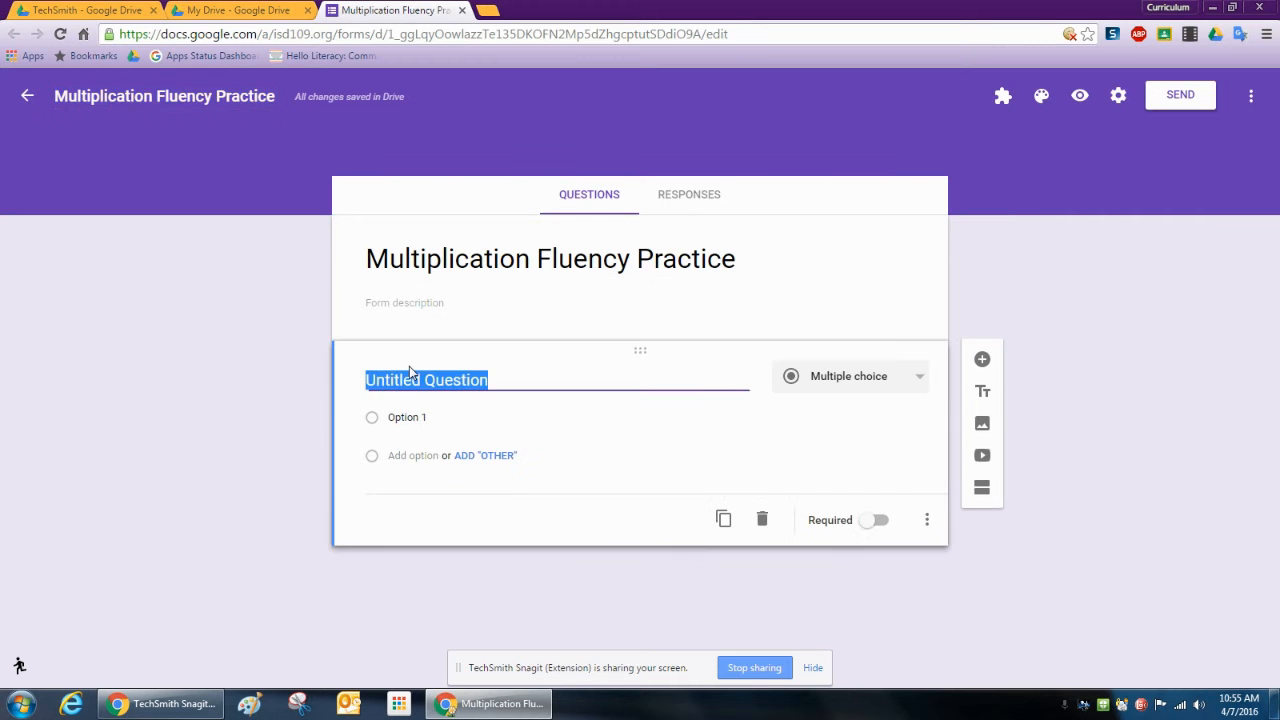
pyautogui.click(905, 378)
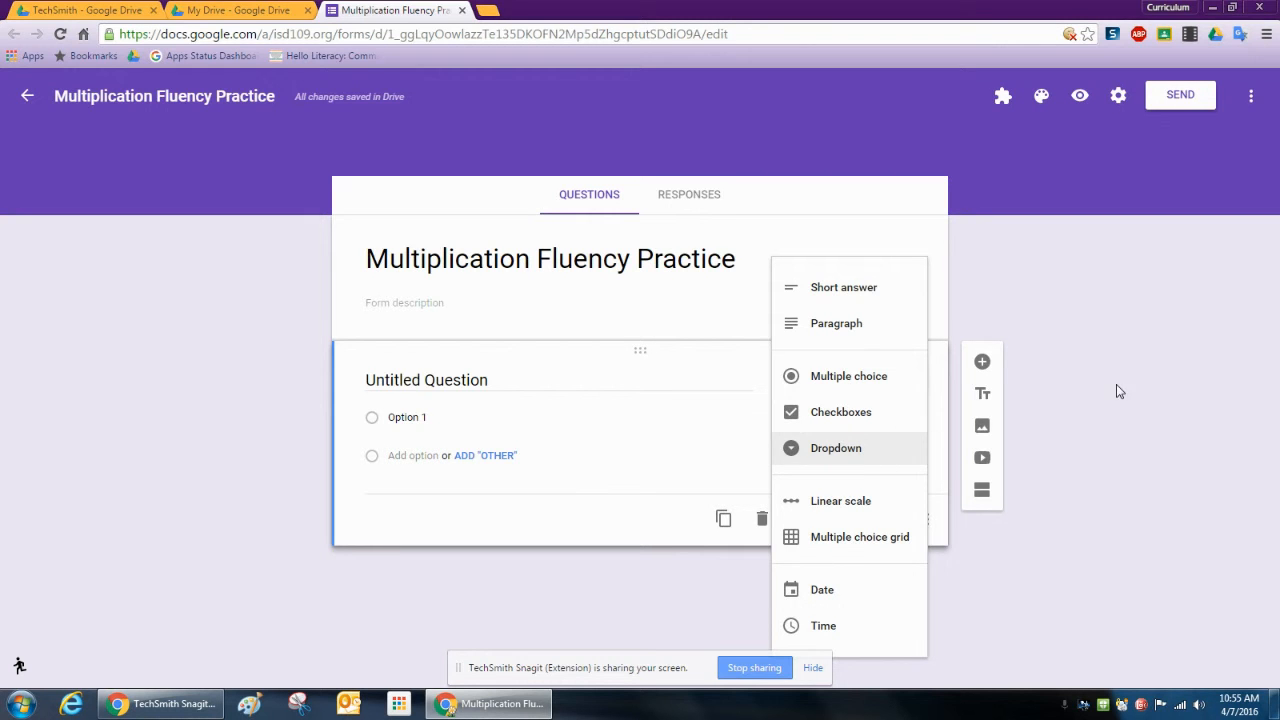
pyautogui.click(840, 386)
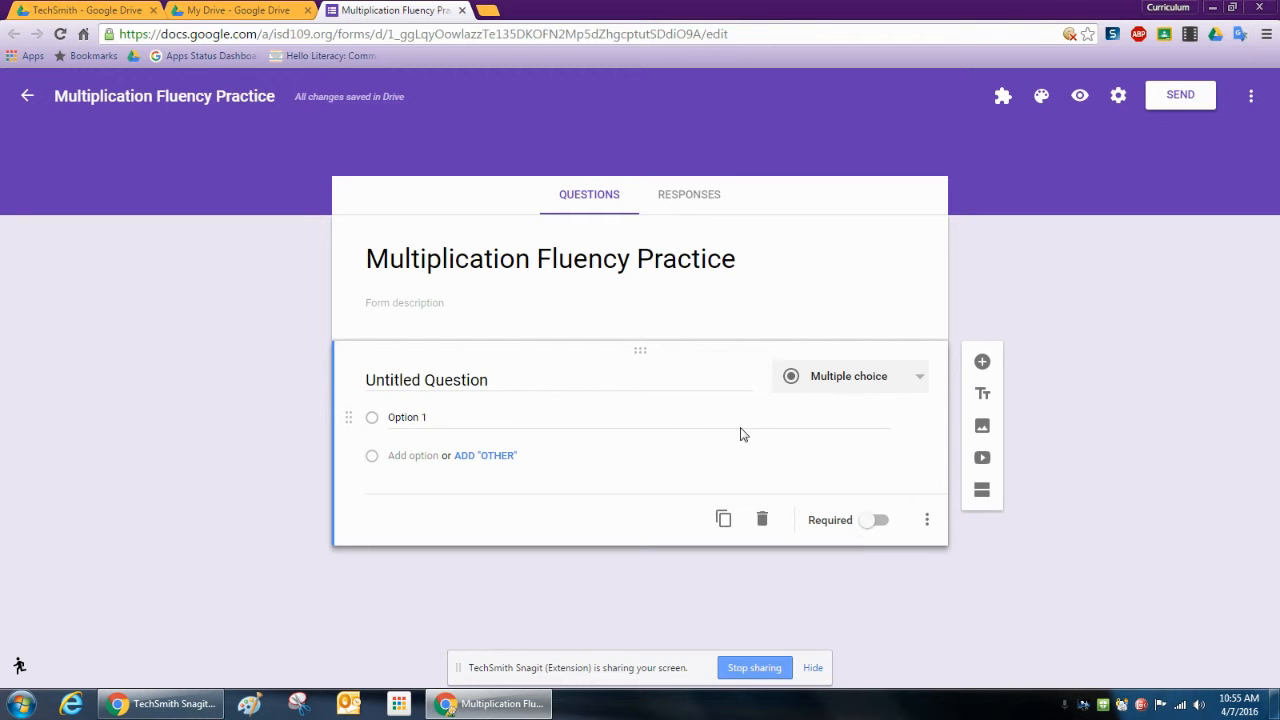
pyautogui.click(927, 520)
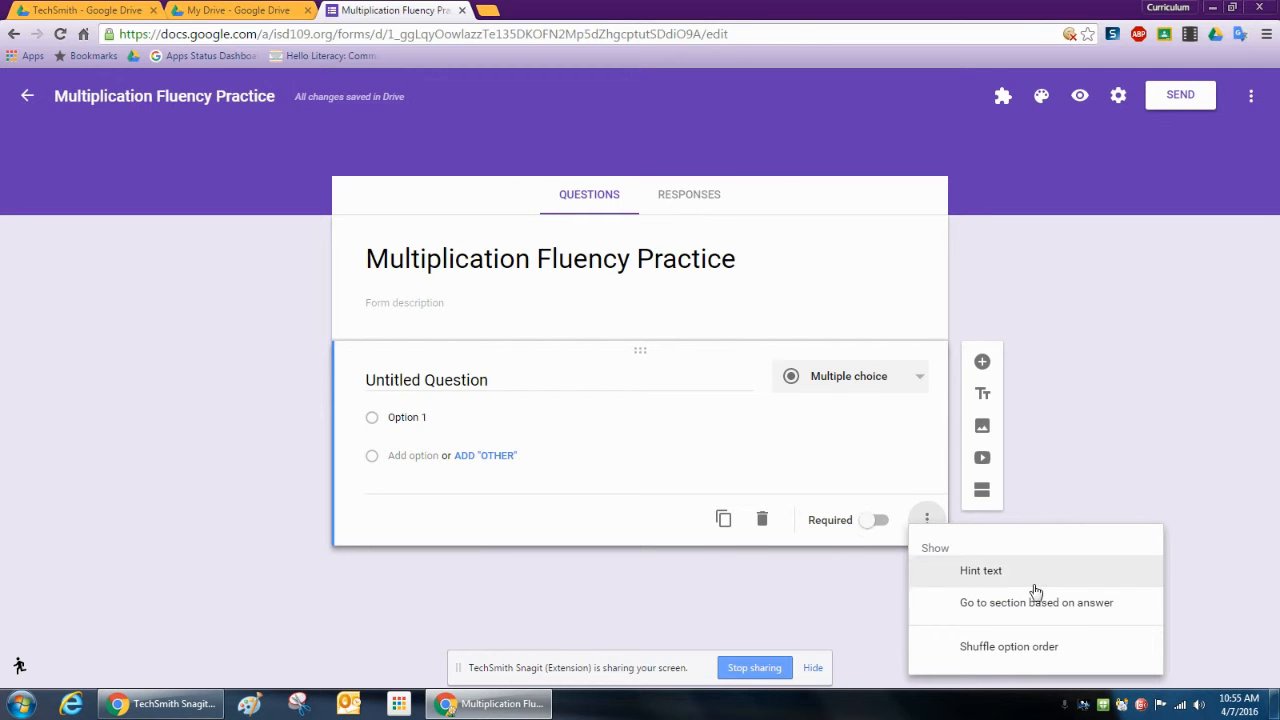
pyautogui.click(1119, 611)
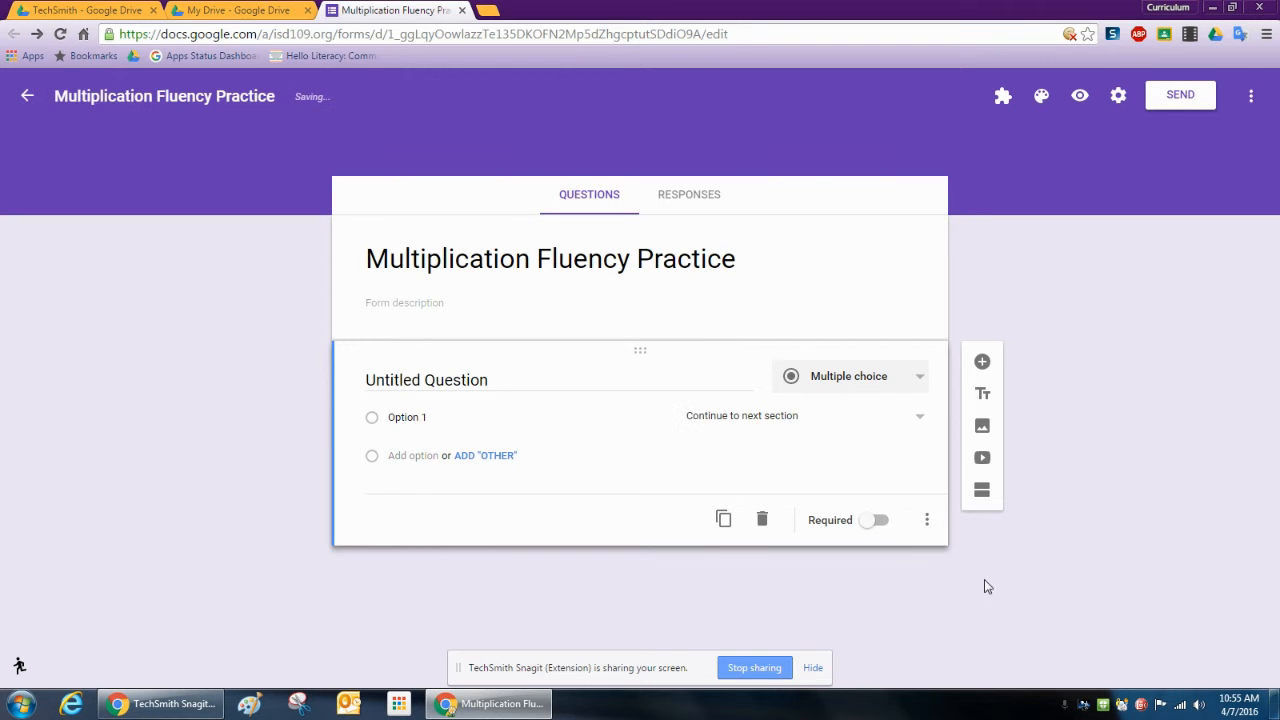
# Enter "What is 5X5?" as the text of the untitled question
pyautogui.click(396, 419)
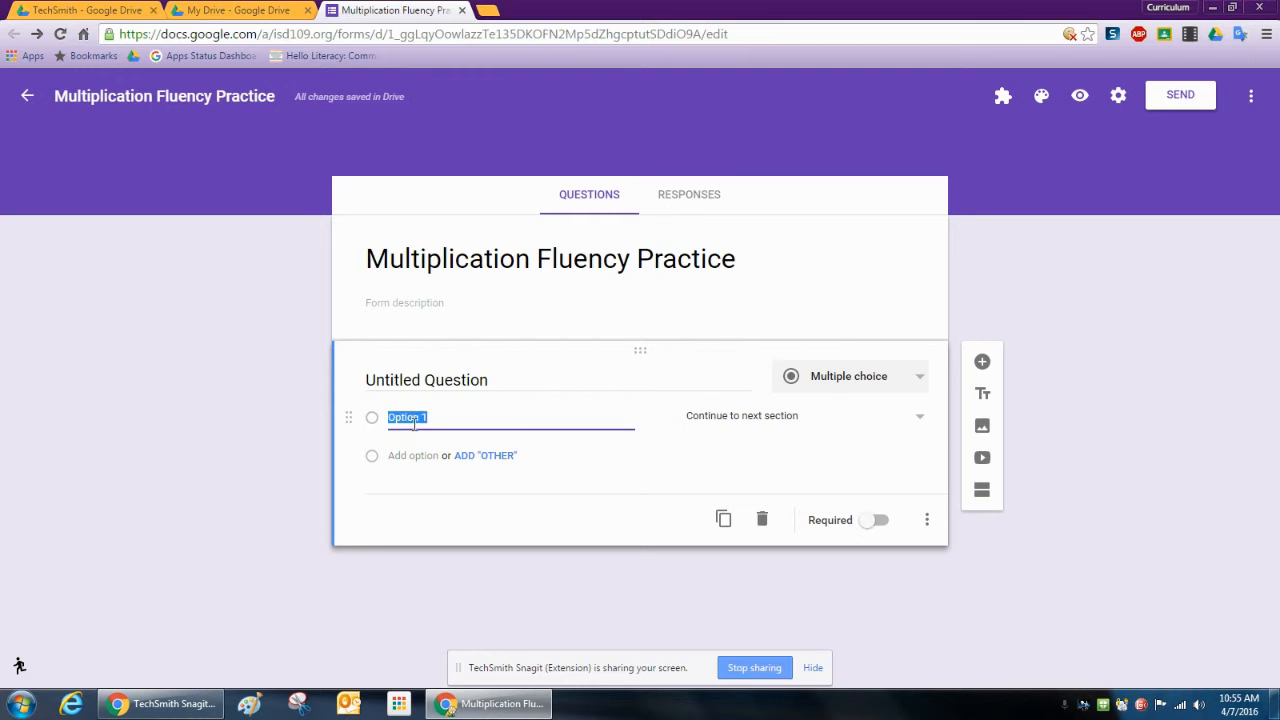
pyautogui.click(416, 383)
pyautogui.write('5X5')
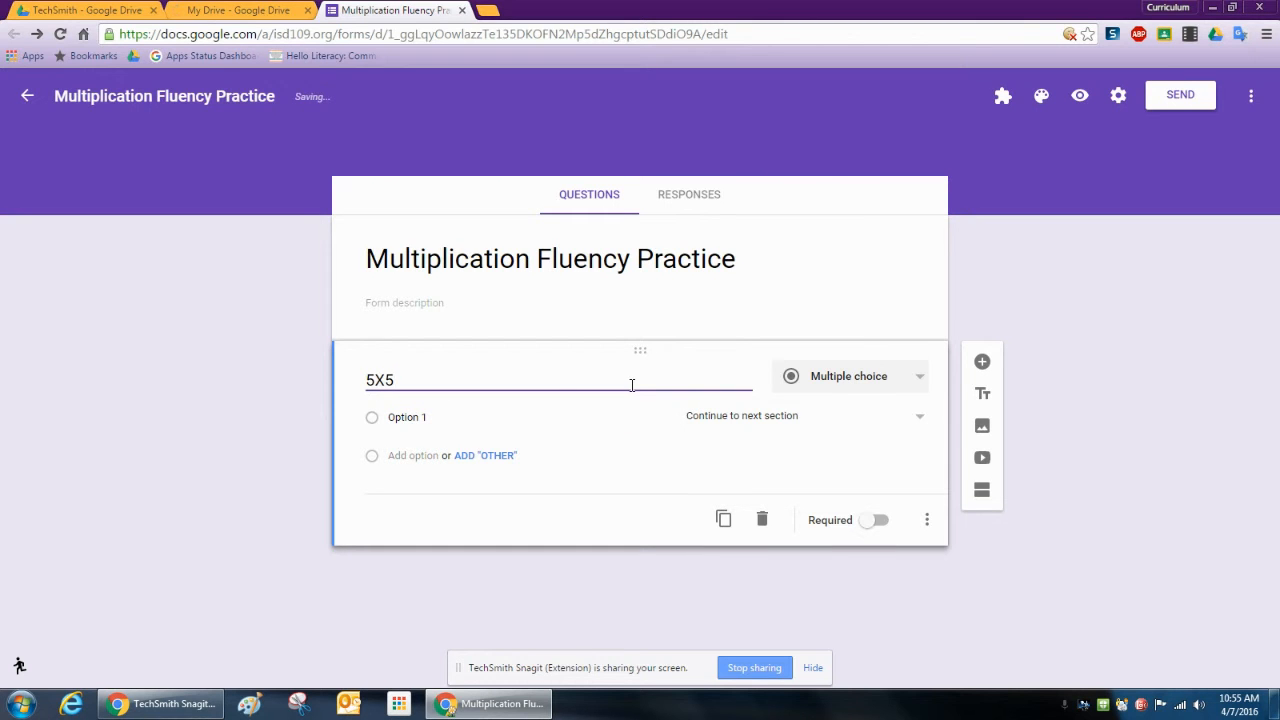
pyautogui.click(367, 381)
pyautogui.write('What is')
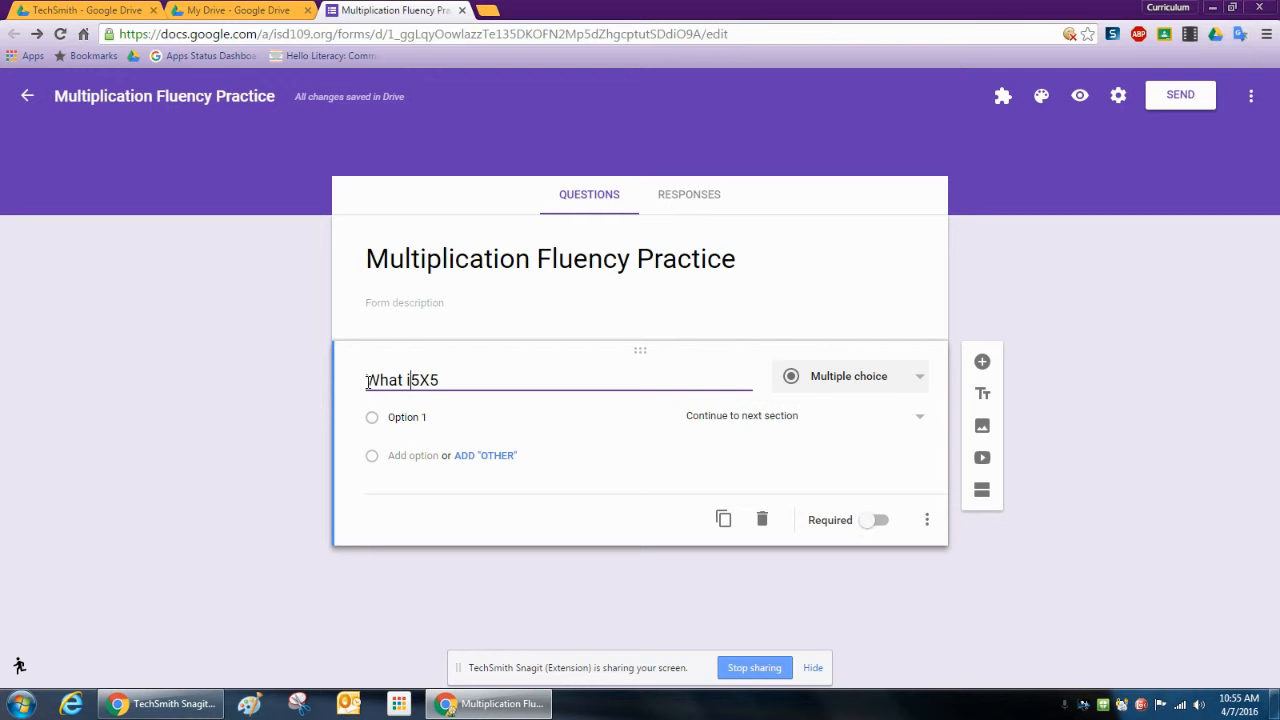
pyautogui.click(479, 380)
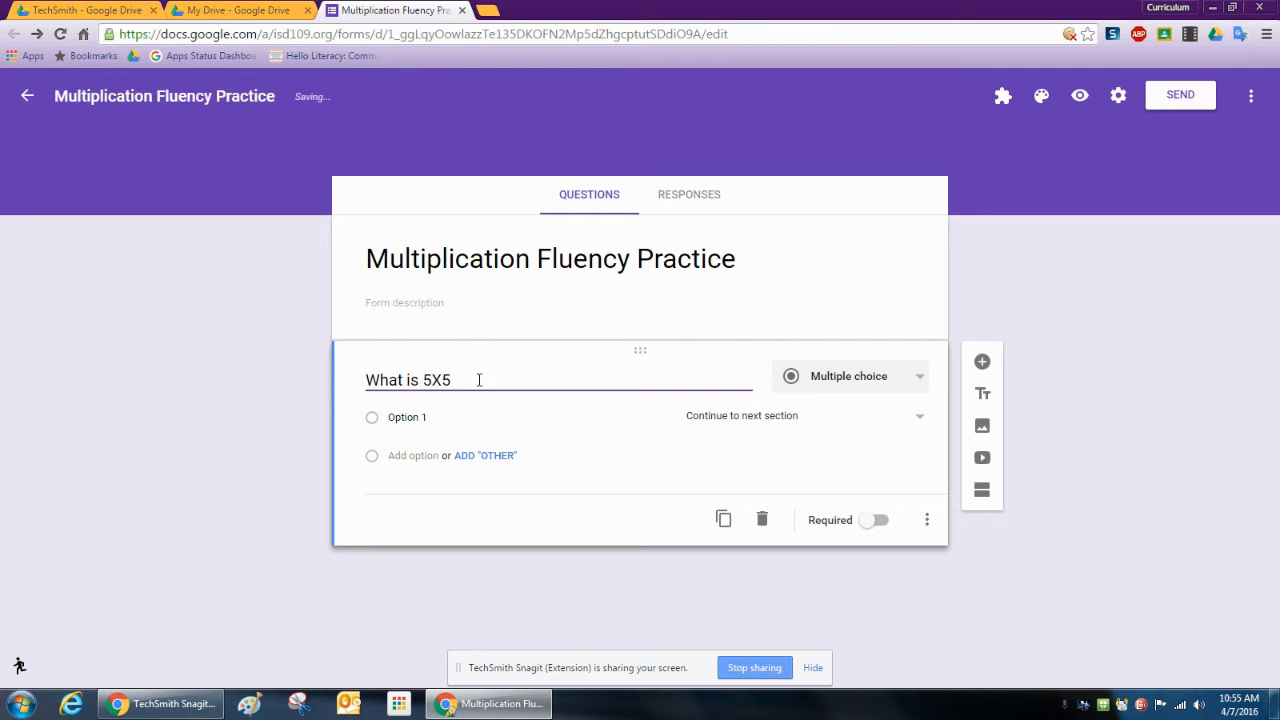
# Give the 5X5 question the four answer options 25, 30, 35 and 40
pyautogui.click(419, 419)
pyautogui.write('25')
pyautogui.press('Return')
pyautogui.write('30')
pyautogui.press('Return')
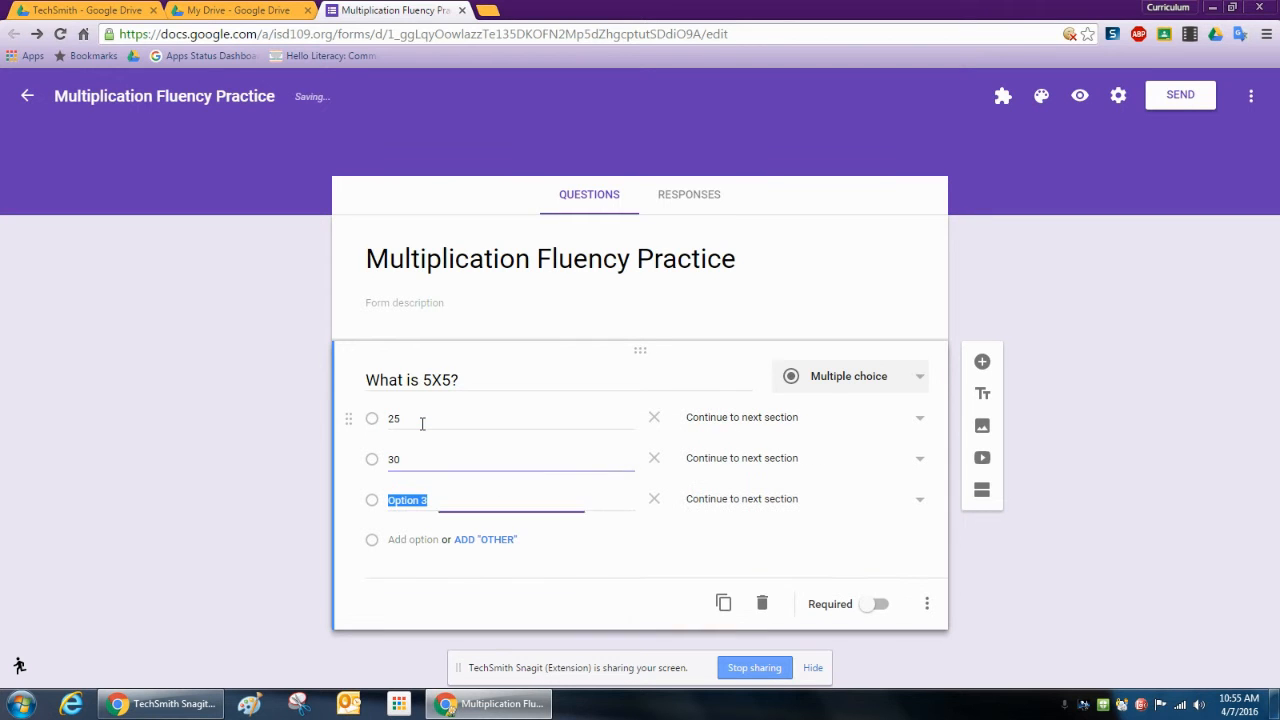
pyautogui.write('35')
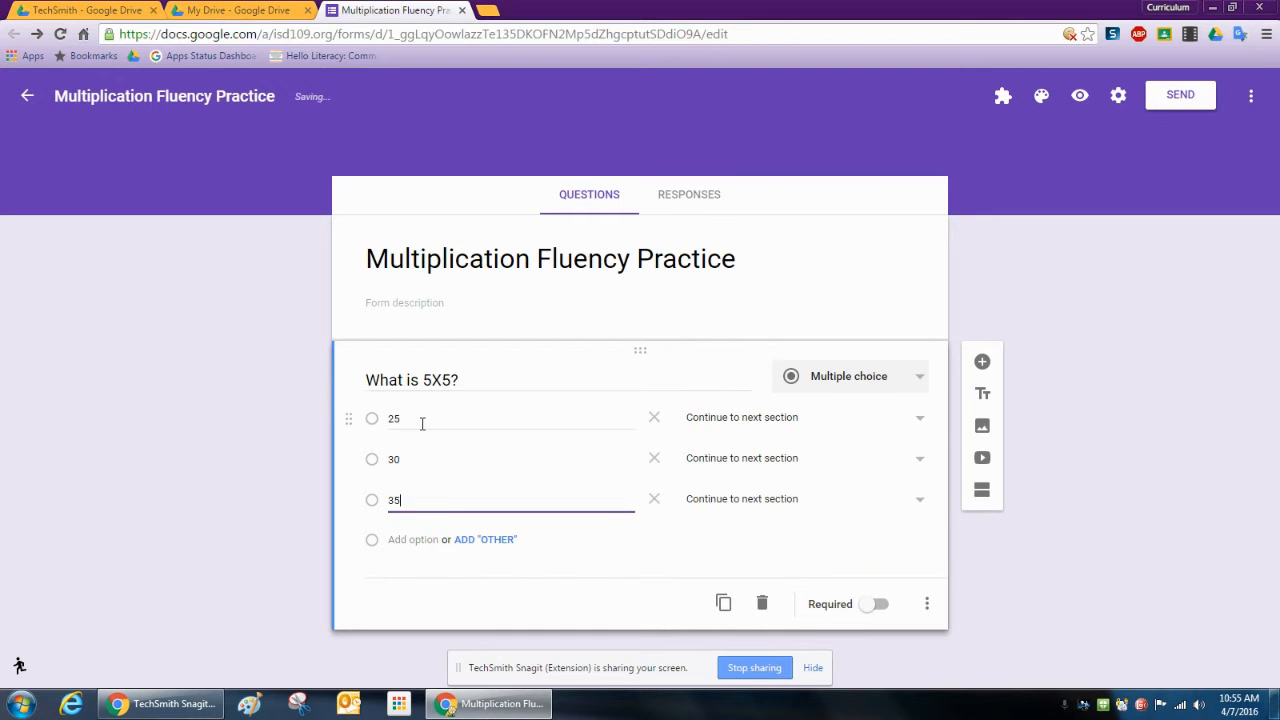
pyautogui.press('Return')
pyautogui.write('40')
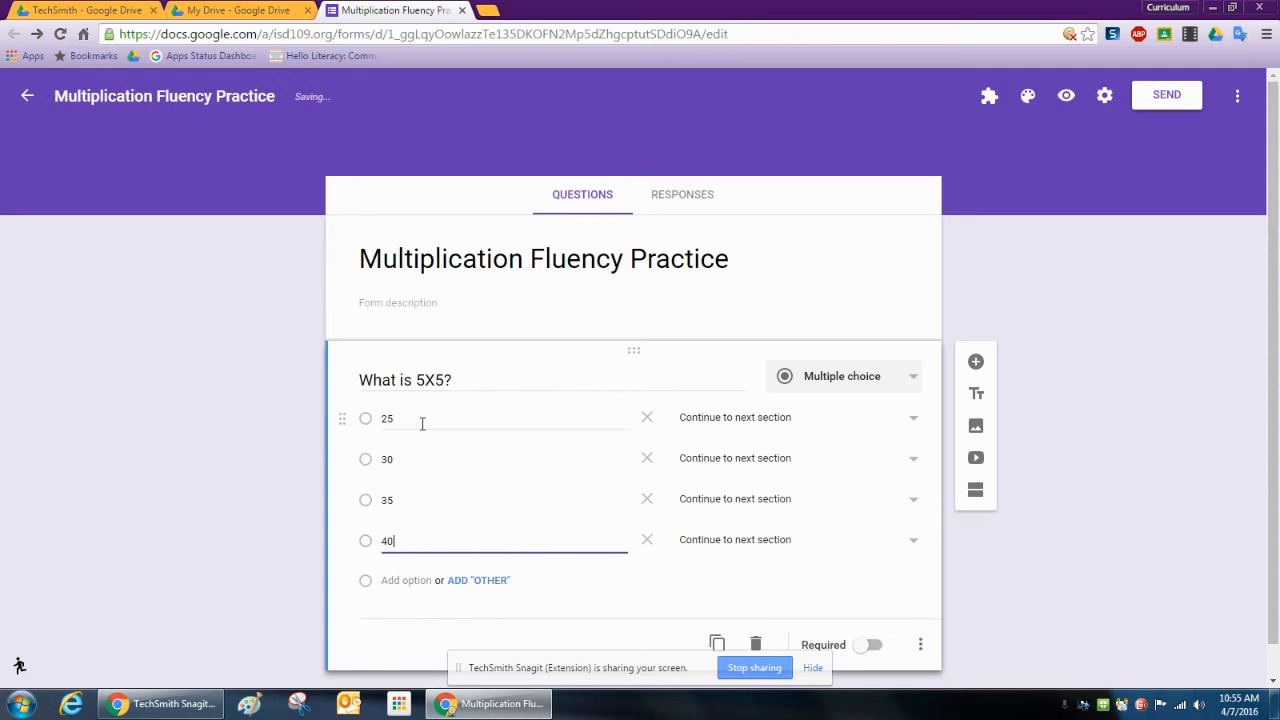
pyautogui.click(257, 457)
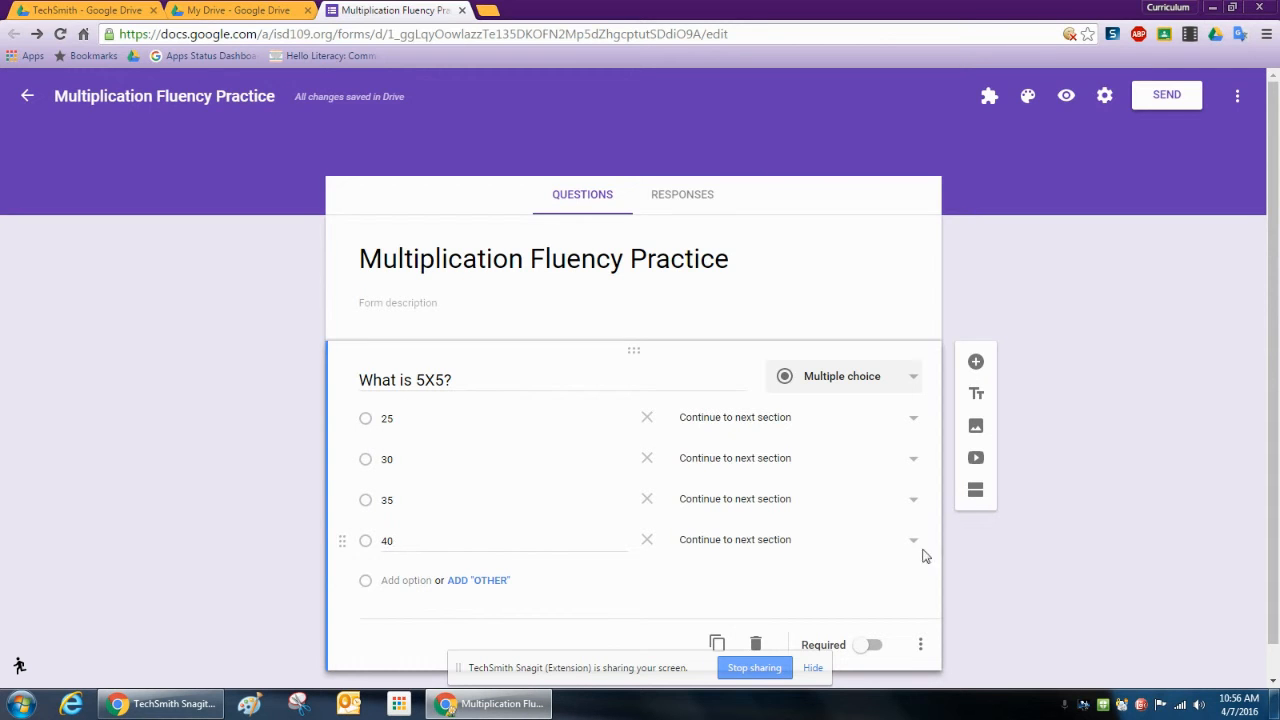
pyautogui.click(920, 644)
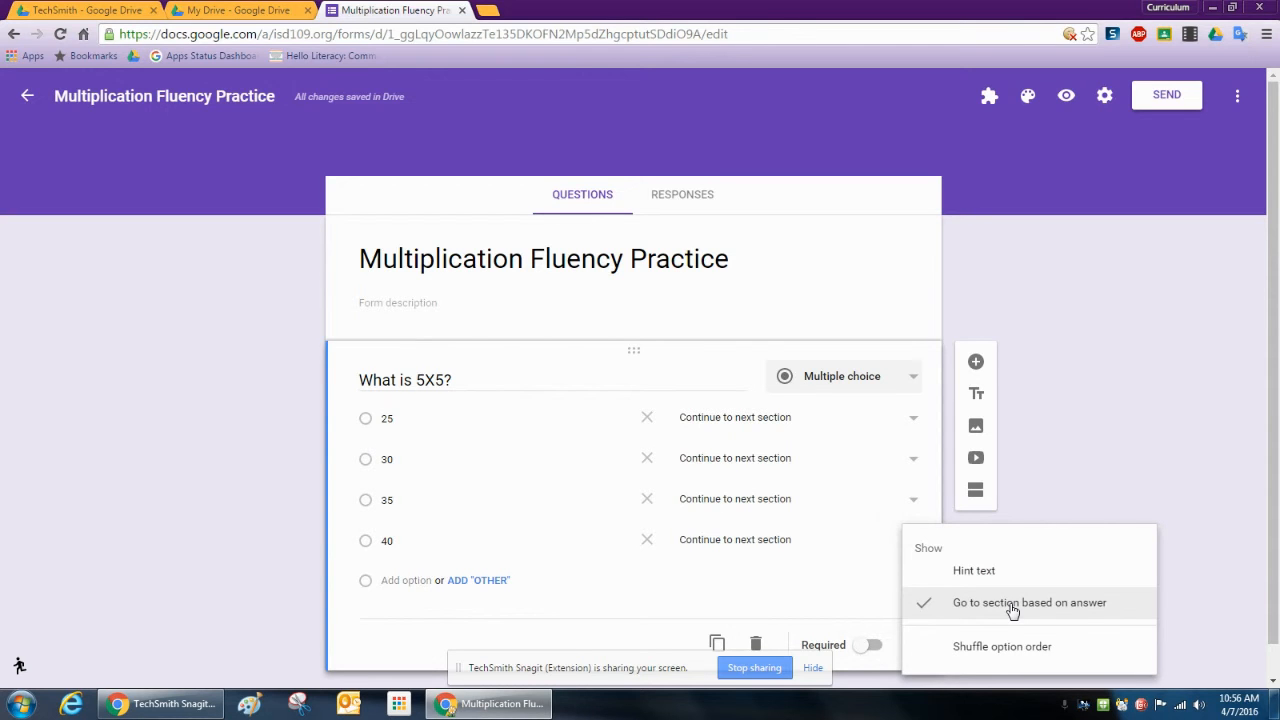
pyautogui.click(1070, 477)
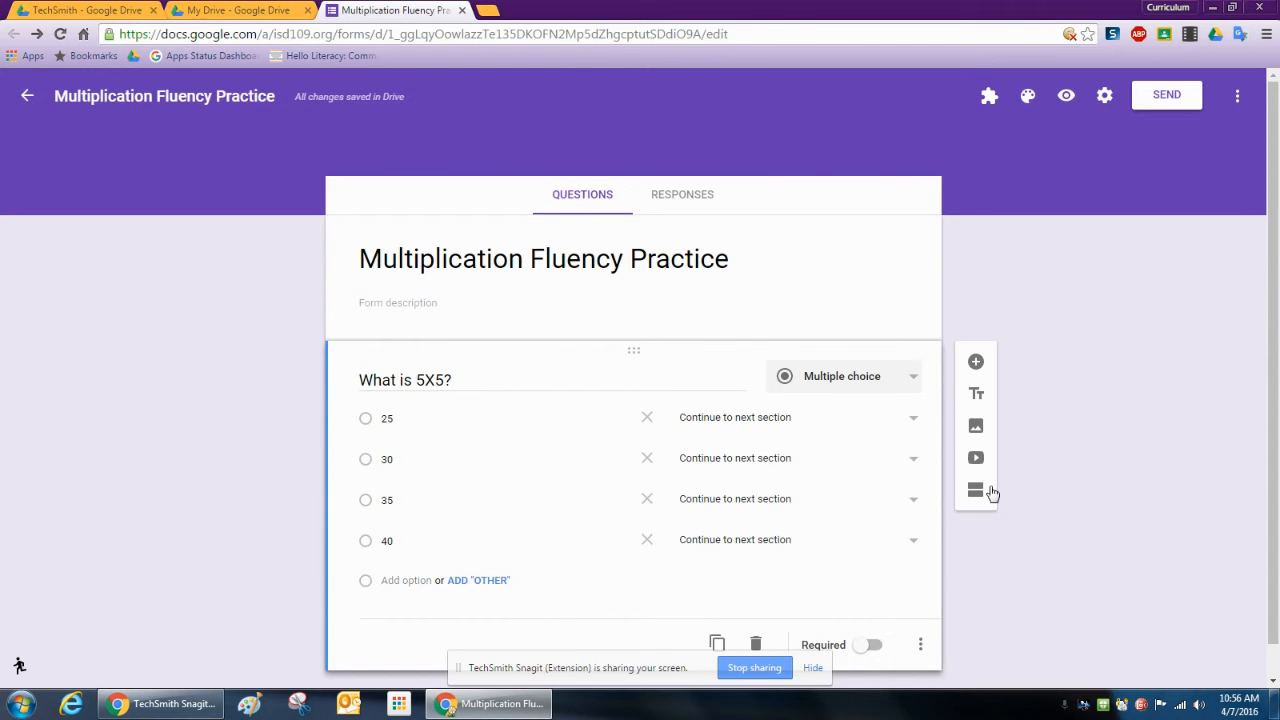
pyautogui.click(745, 425)
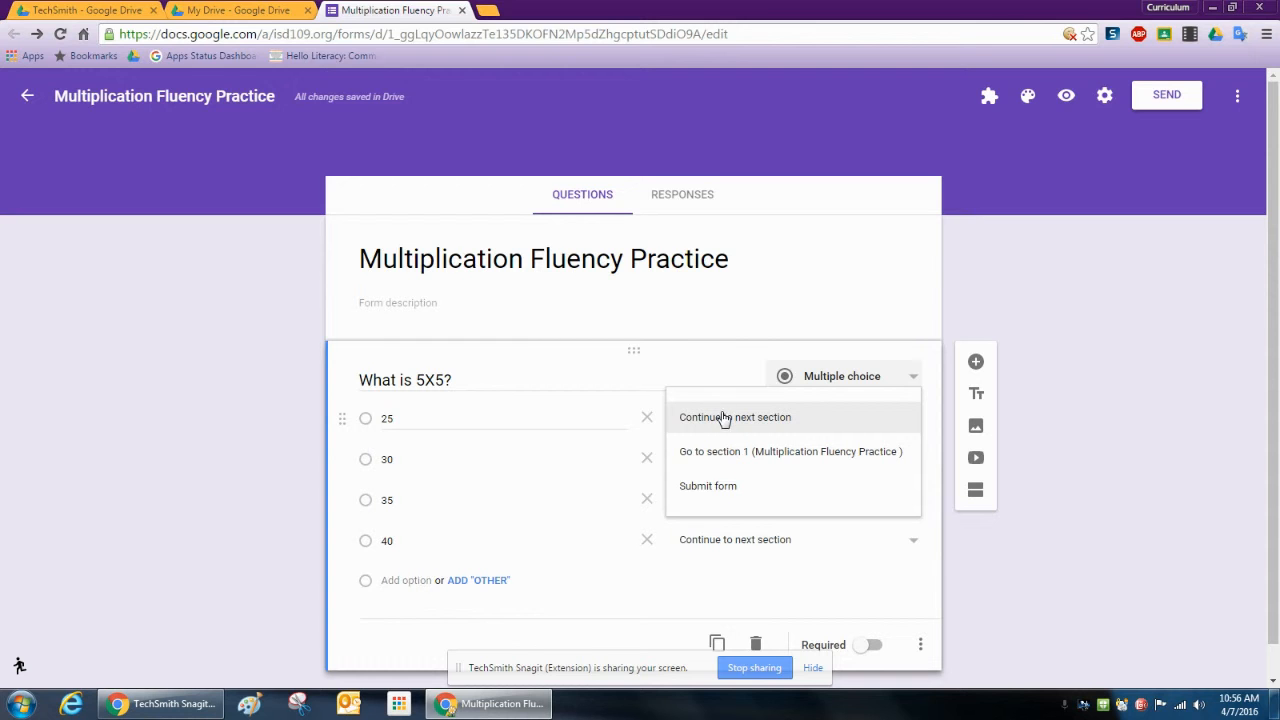
pyautogui.click(1003, 543)
# Add a second section after the 5X5 question and title it "Multiplication Video Review"
pyautogui.scroll(-1, 1147, 466)
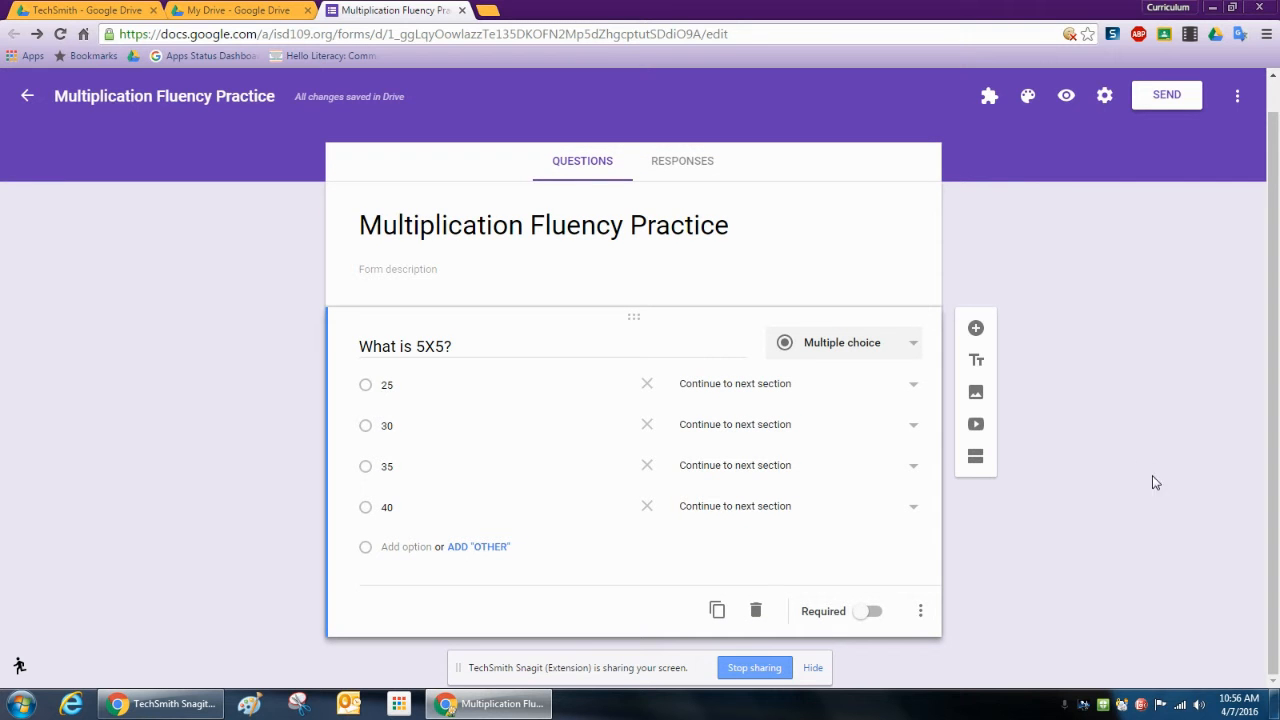
pyautogui.click(976, 458)
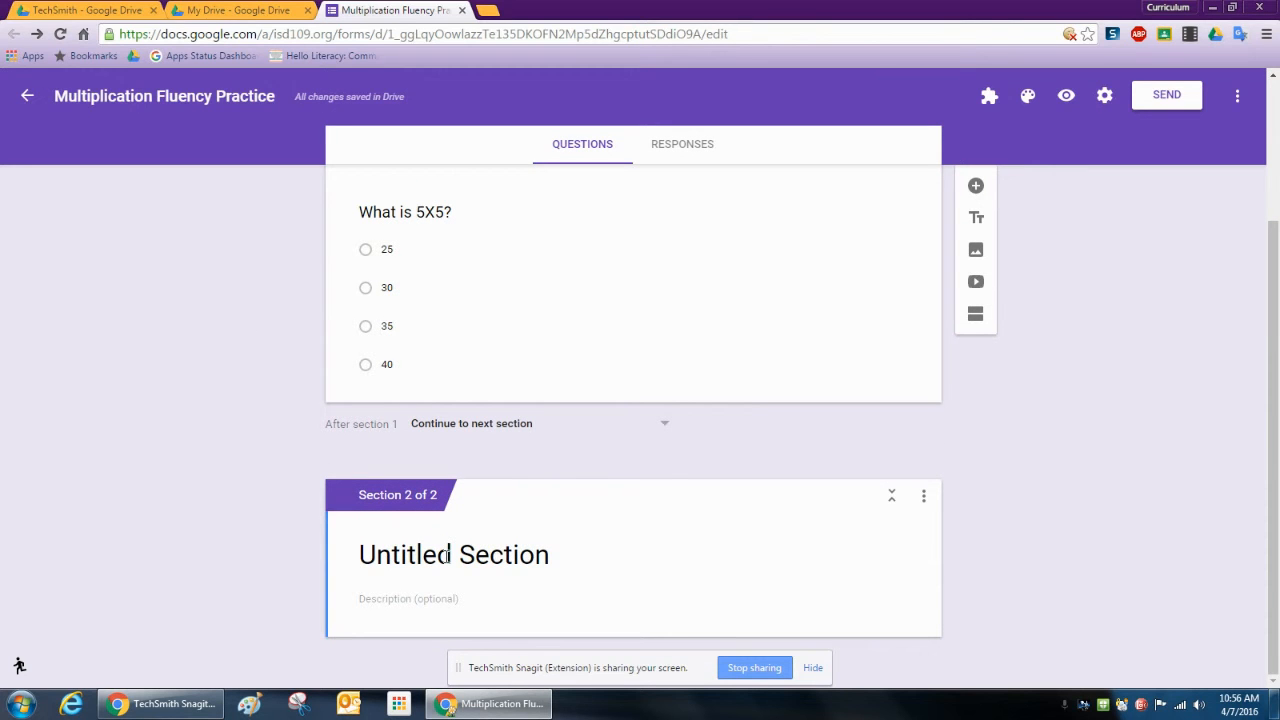
pyautogui.scroll(2, 433, 398)
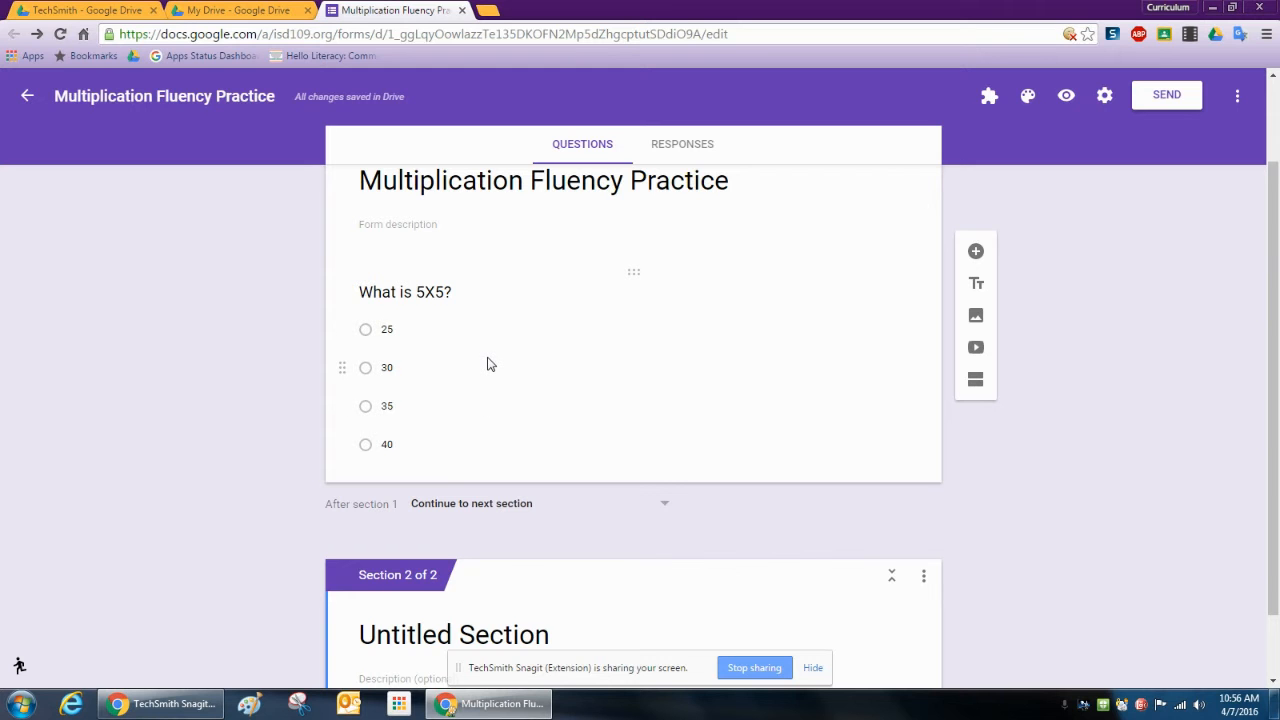
pyautogui.scroll(-1, 490, 364)
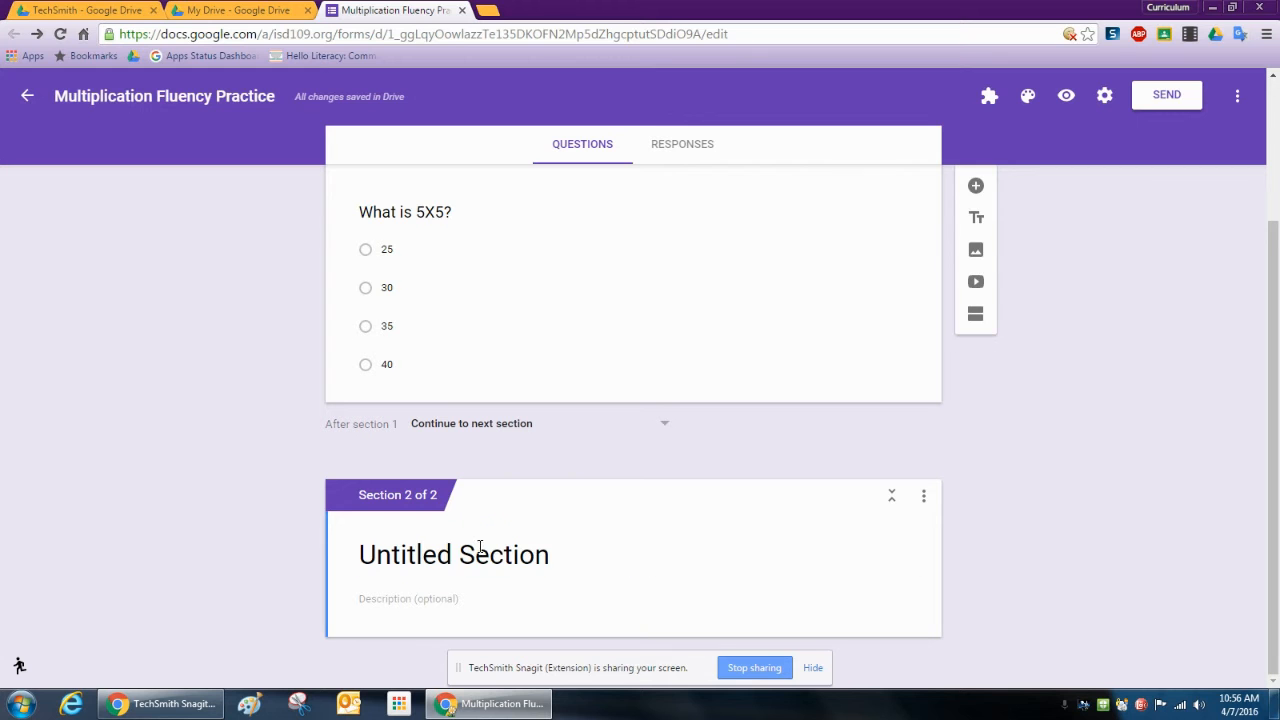
pyautogui.click(471, 543)
pyautogui.write('Multiplication ')
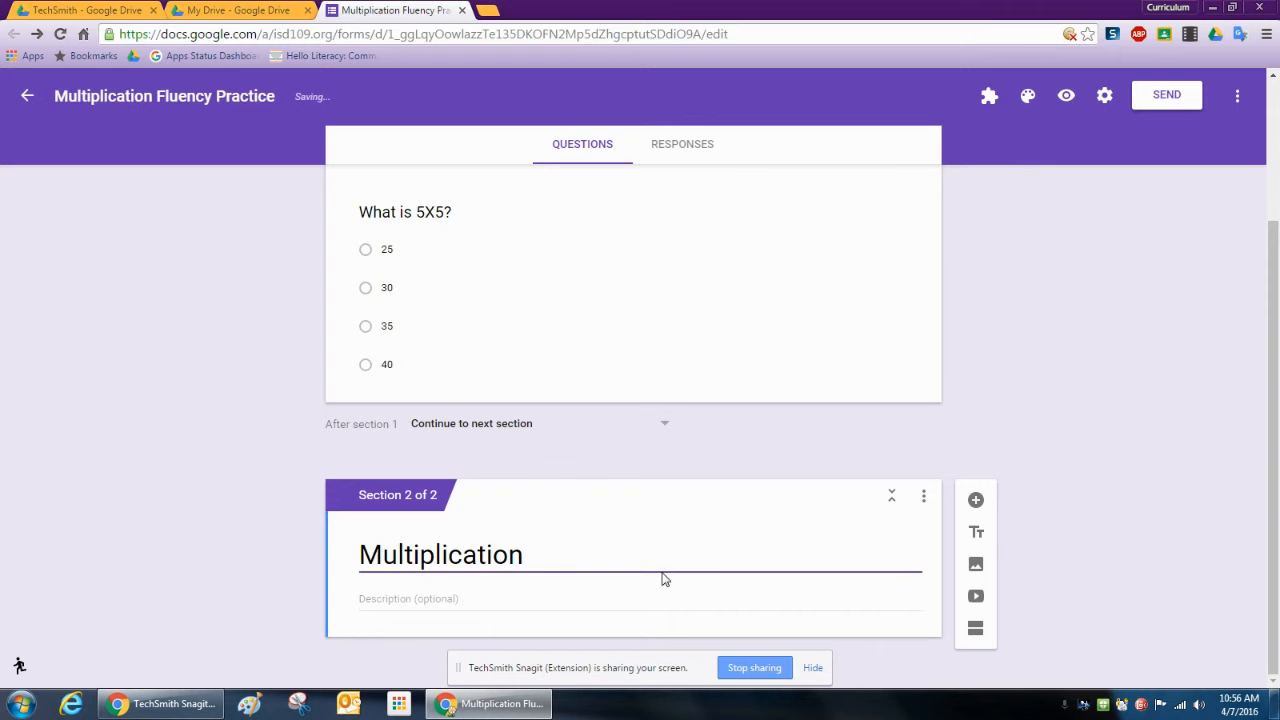
pyautogui.write('Video Review')
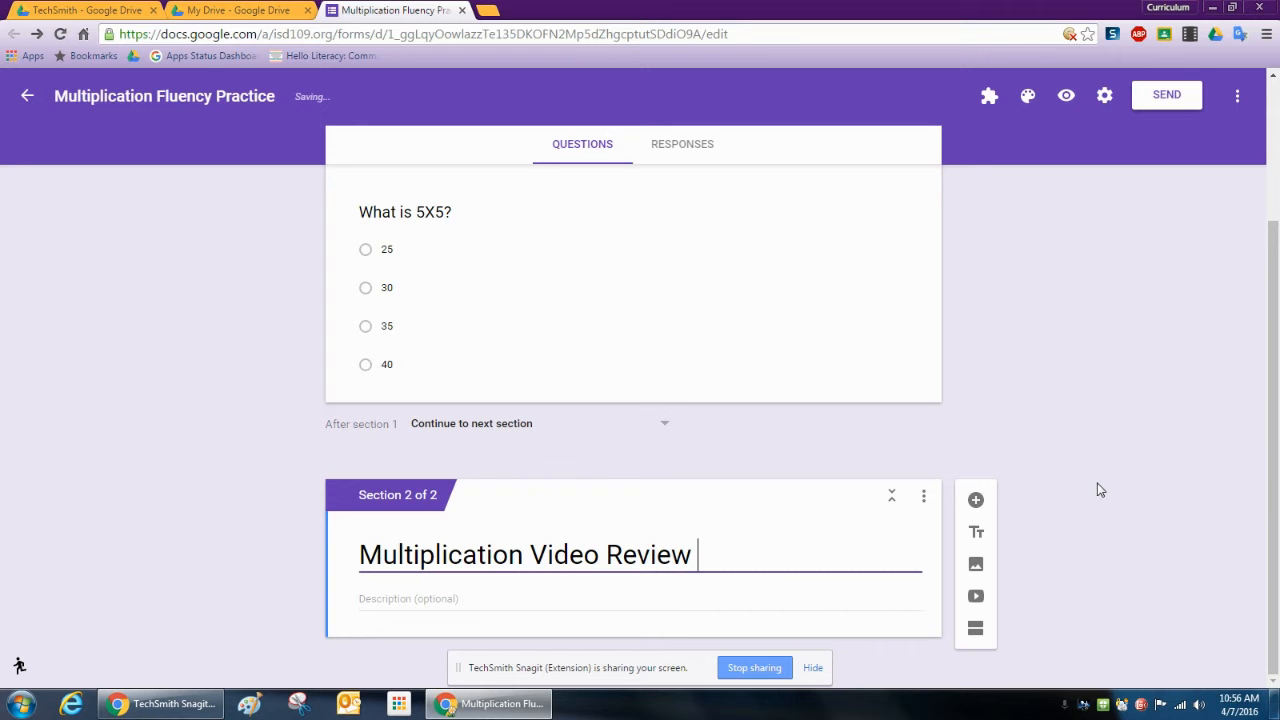
# Search YouTube for "multiplication fluency khan academy" and insert the video "Multiplication and Division Fact Families" into the review section
pyautogui.click(977, 598)
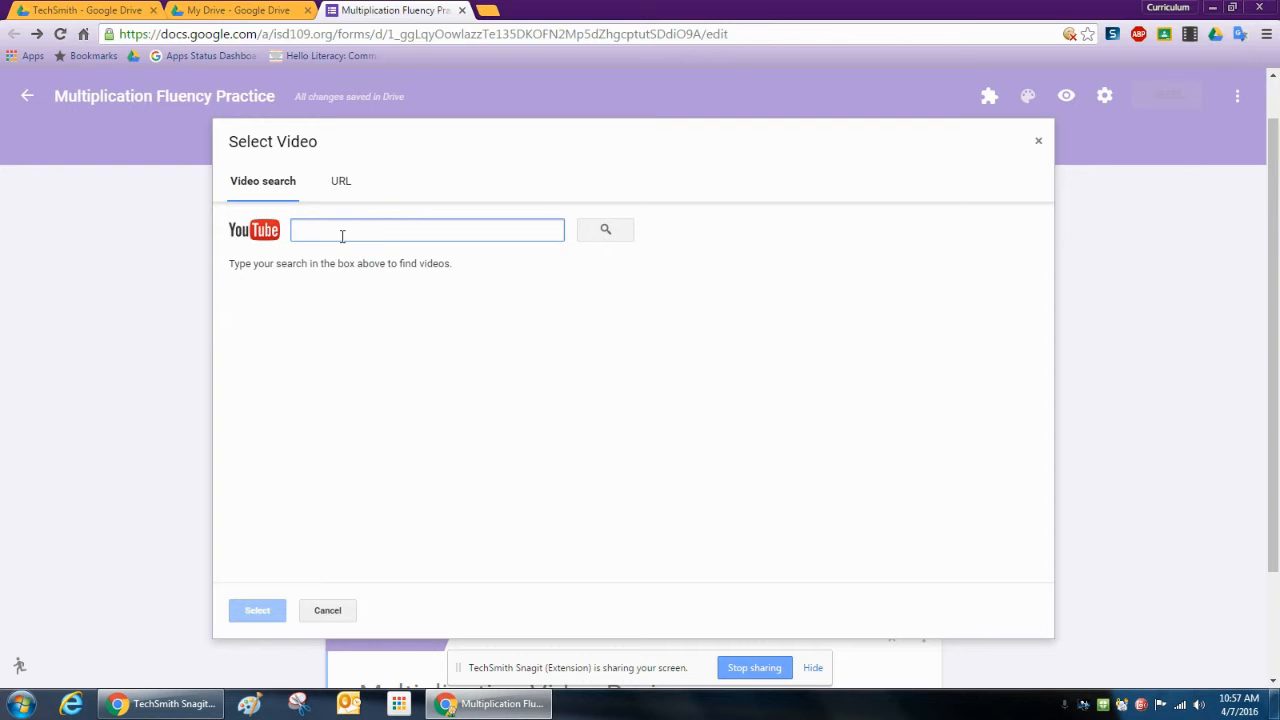
pyautogui.write('multiplication fluency khan academy')
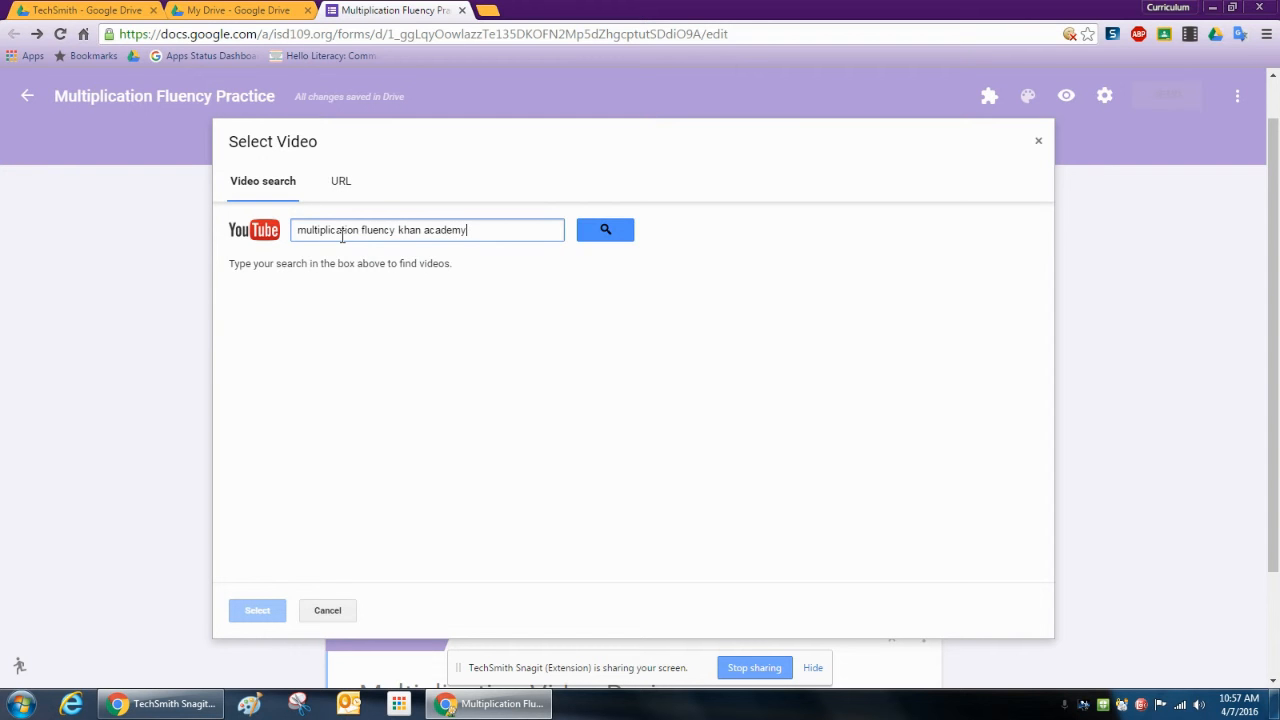
pyautogui.press('Return')
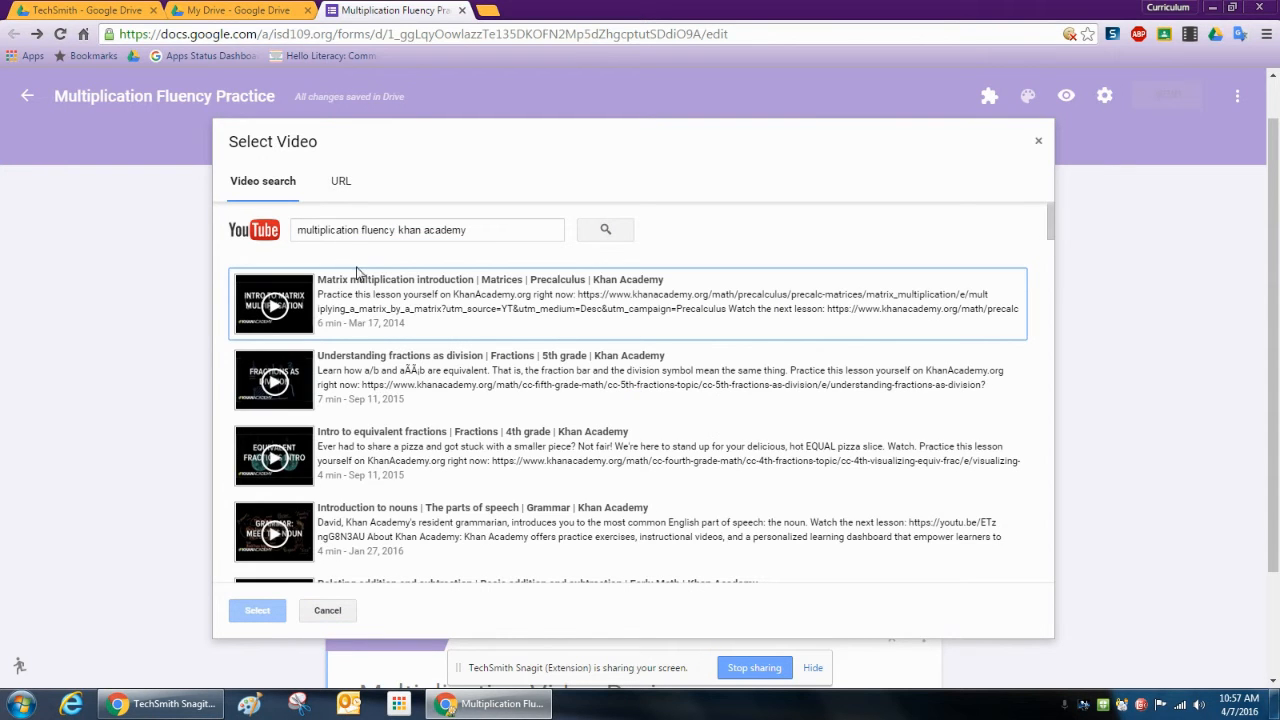
pyautogui.scroll(-3, 424, 441)
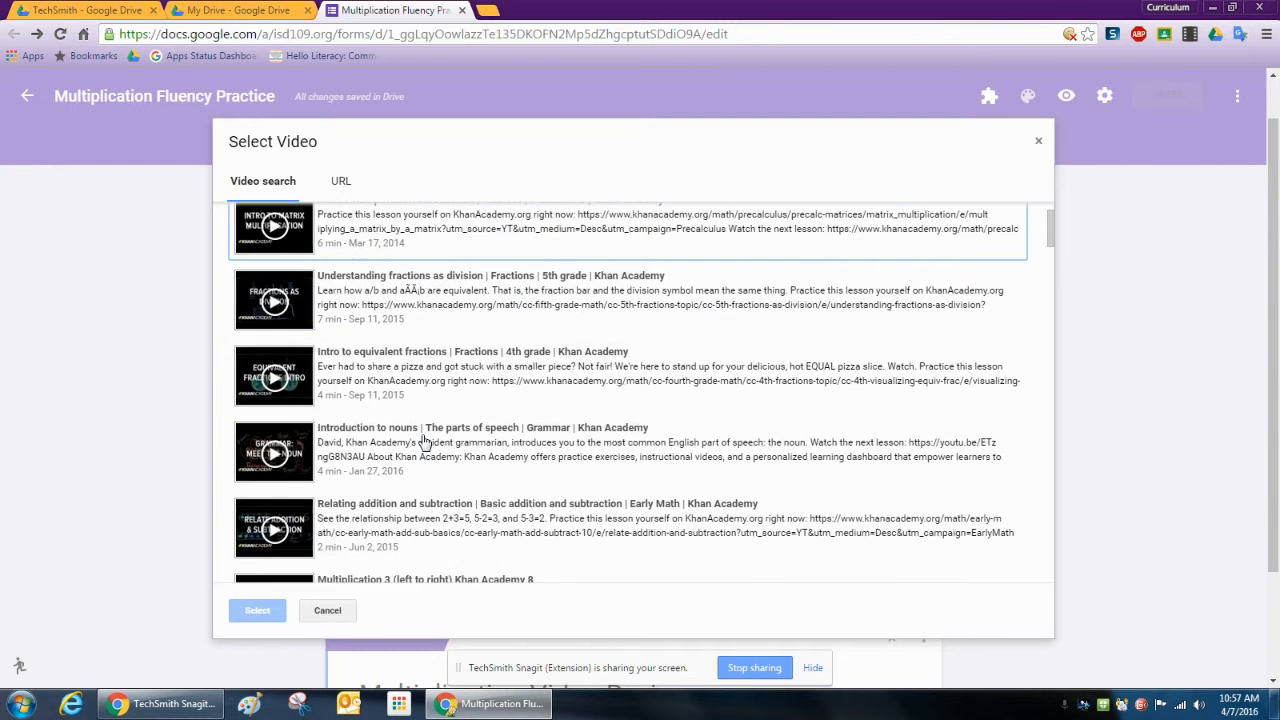
pyautogui.scroll(-1, 424, 441)
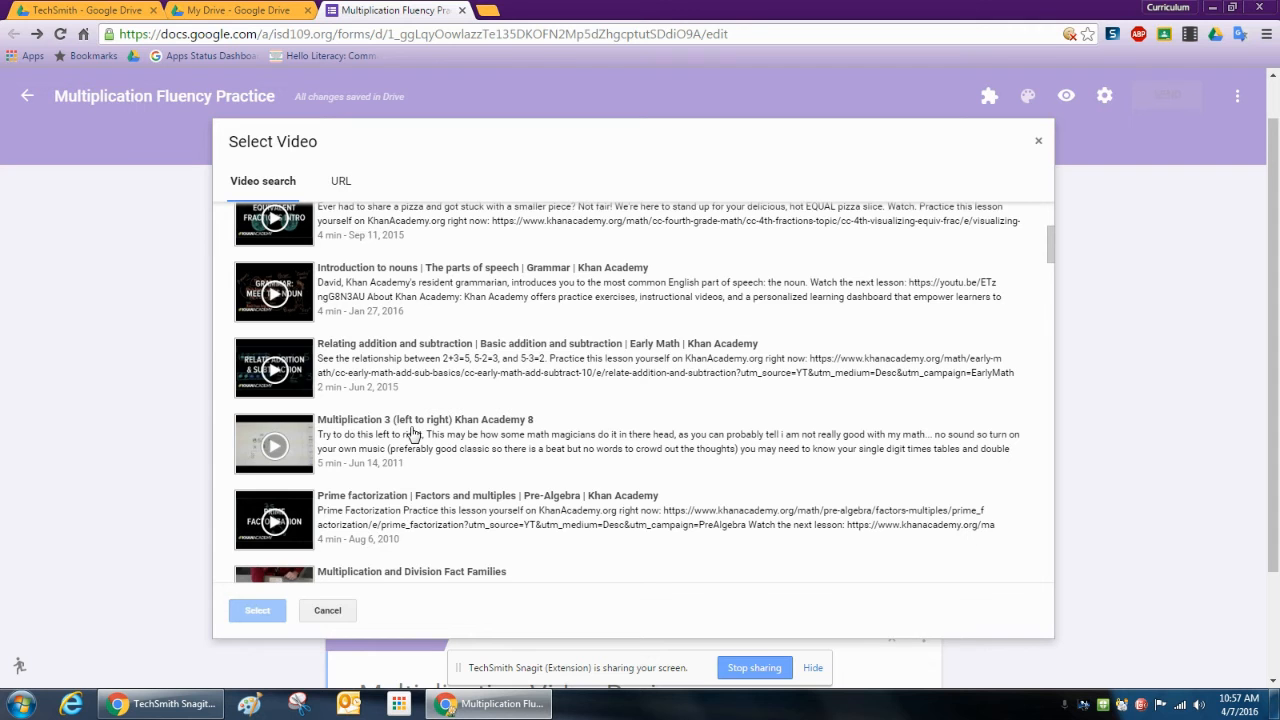
pyautogui.scroll(-1, 412, 438)
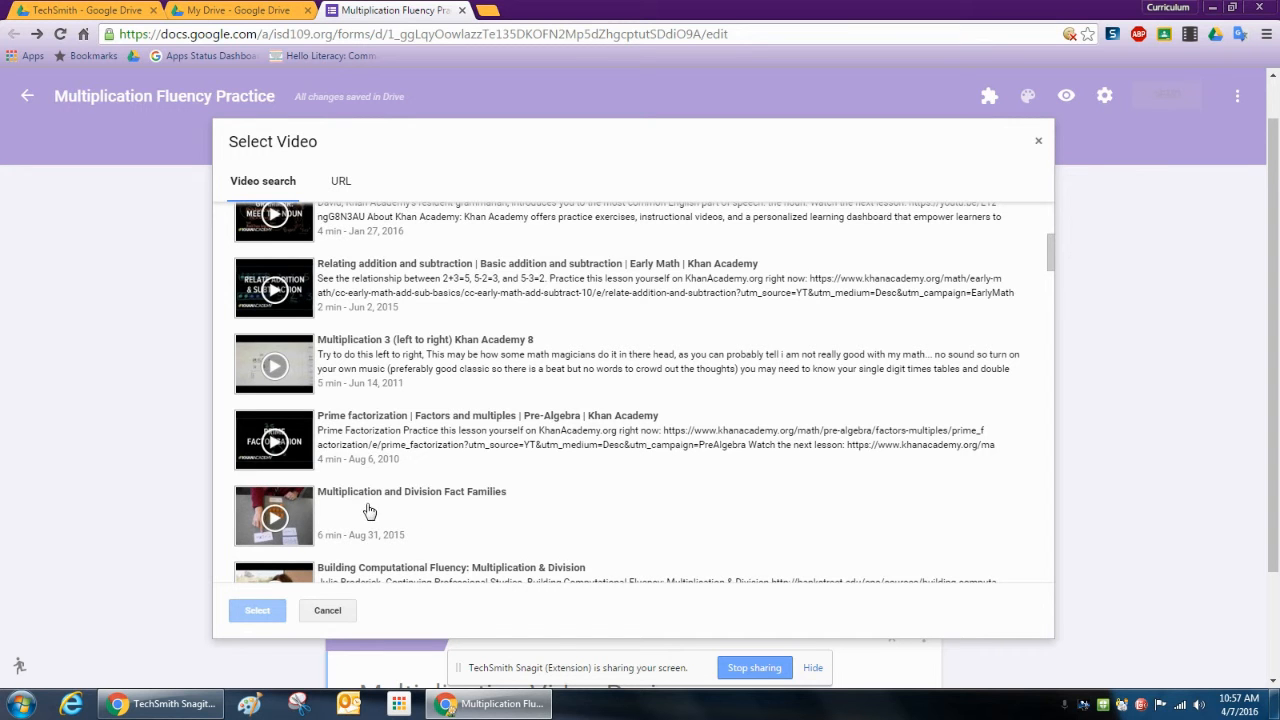
pyautogui.click(404, 512)
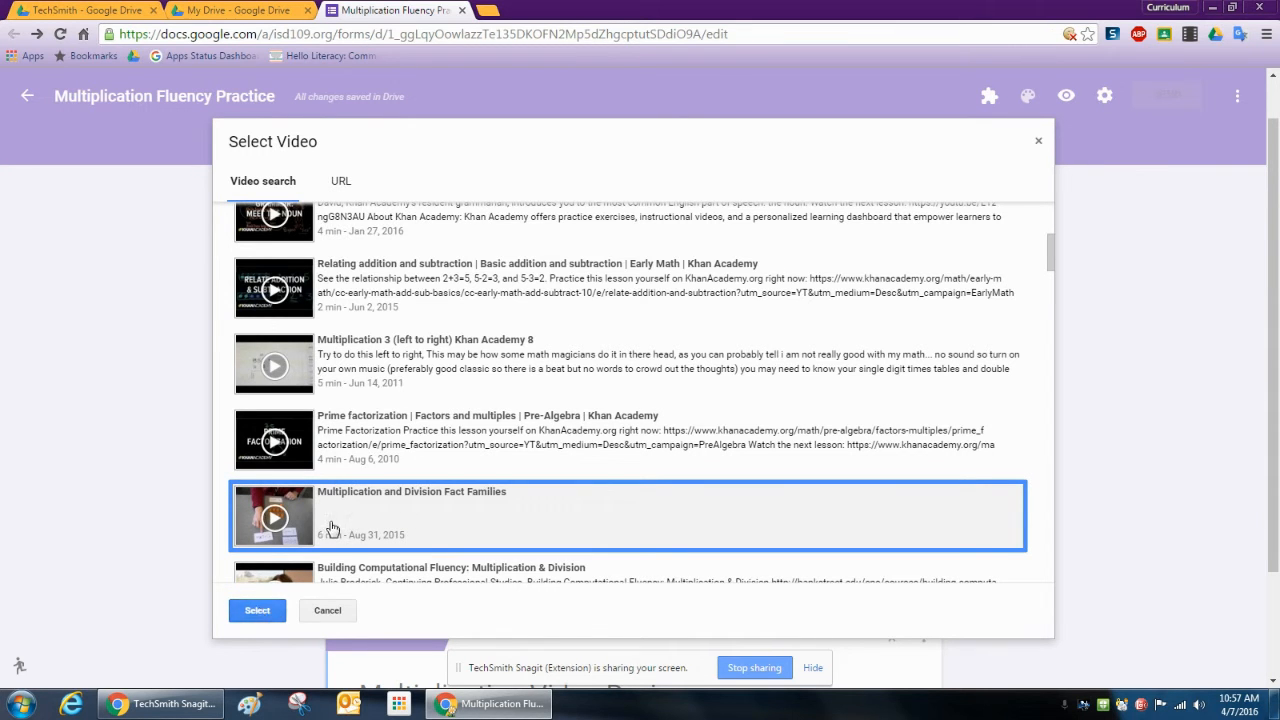
pyautogui.click(258, 613)
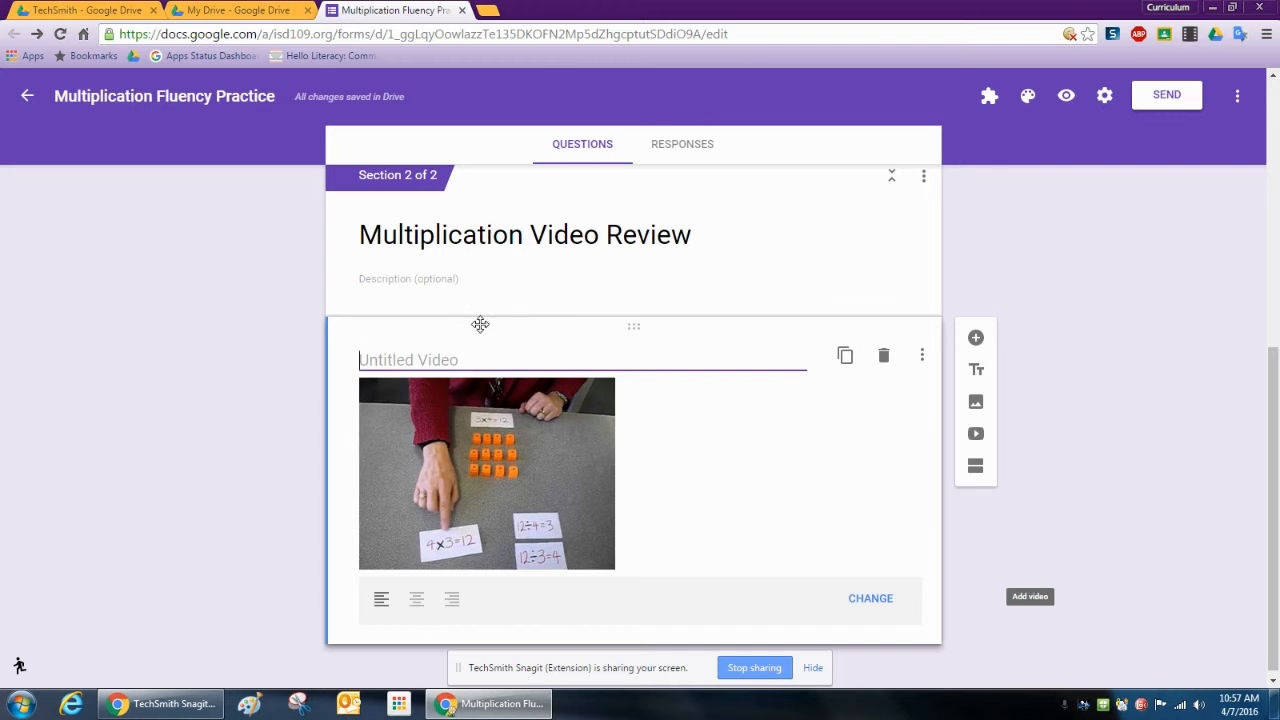
# Center-align the video in the Multiplication Video Review section
pyautogui.click(417, 599)
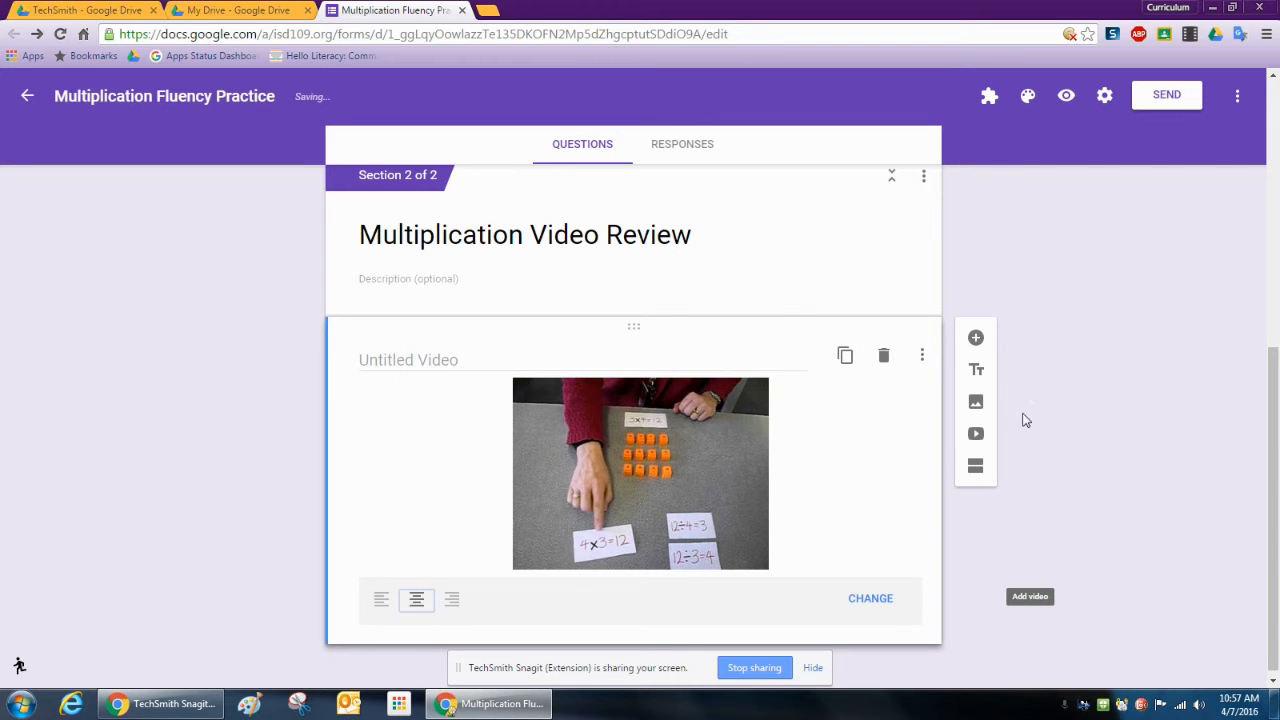
# Set answer 25 of the section 1 question "What is 5X5?" to submit the form
pyautogui.scroll(3, 1162, 427)
pyautogui.scroll(2, 1162, 427)
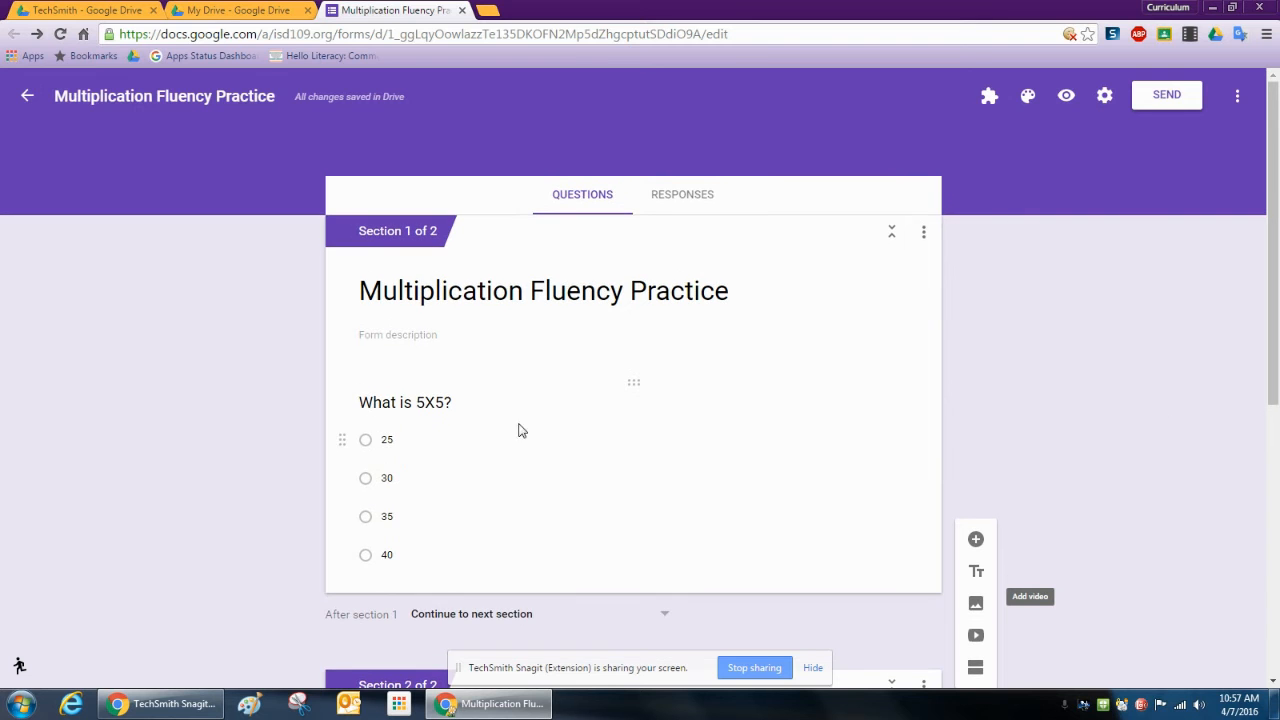
pyautogui.click(417, 438)
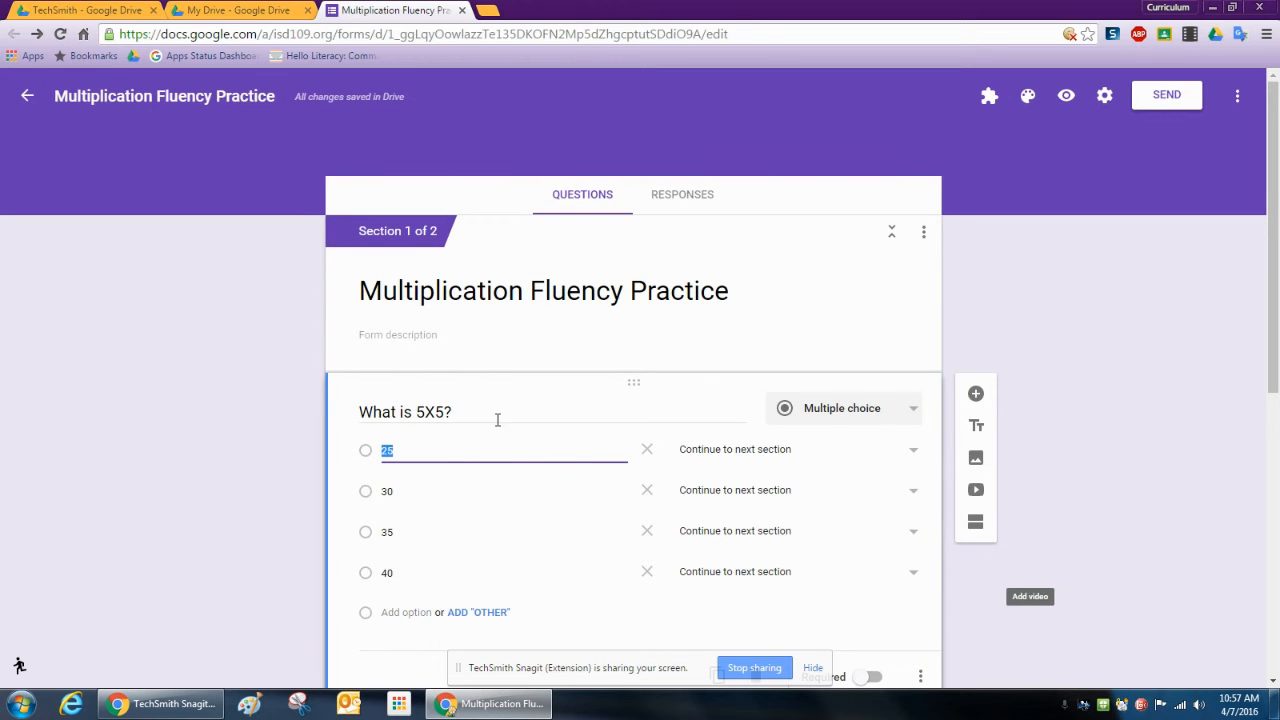
pyautogui.click(780, 453)
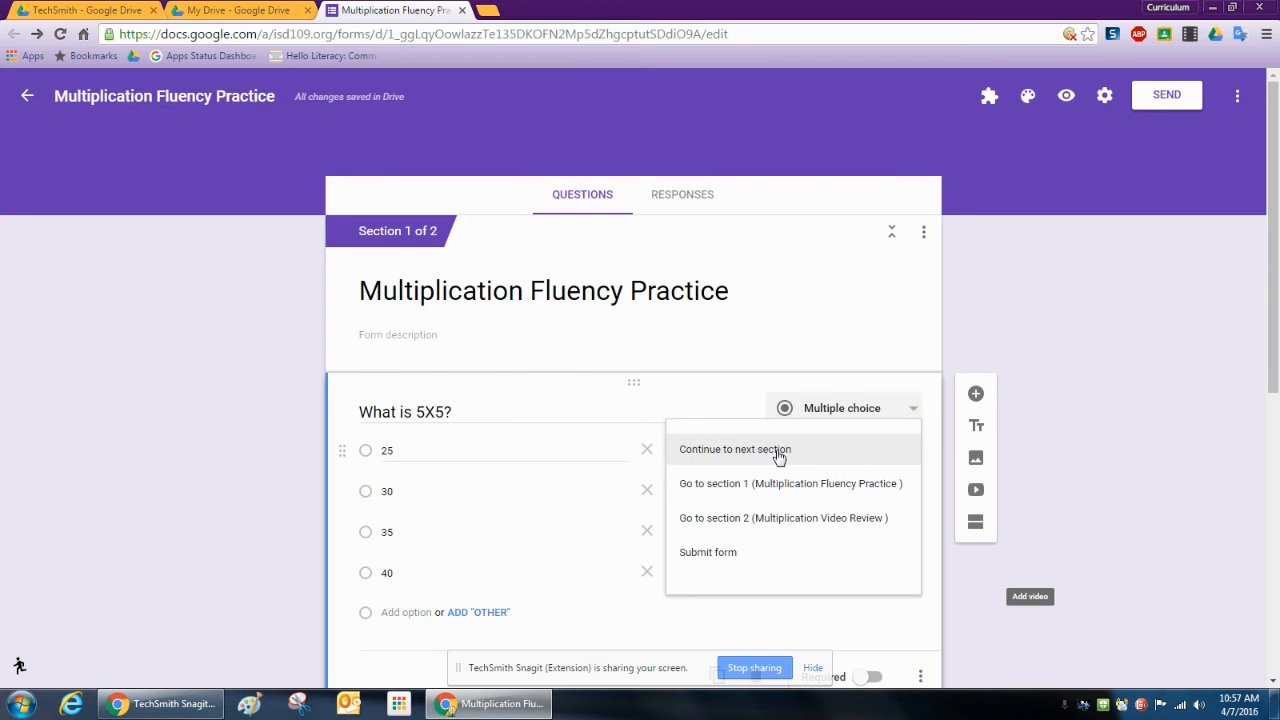
pyautogui.click(745, 555)
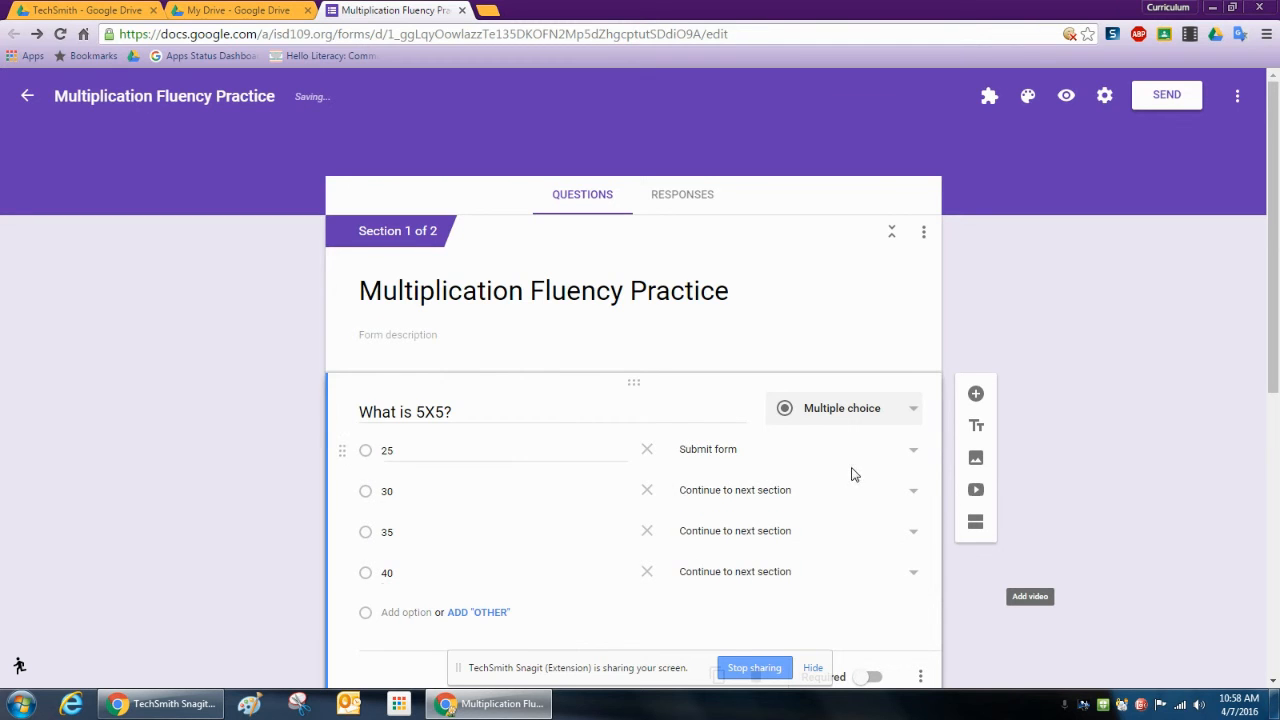
# Set answers 30, 35 and 40 of the 5X5 question to go to section 2 (Multiplication Video Review)
pyautogui.scroll(-1, 850, 480)
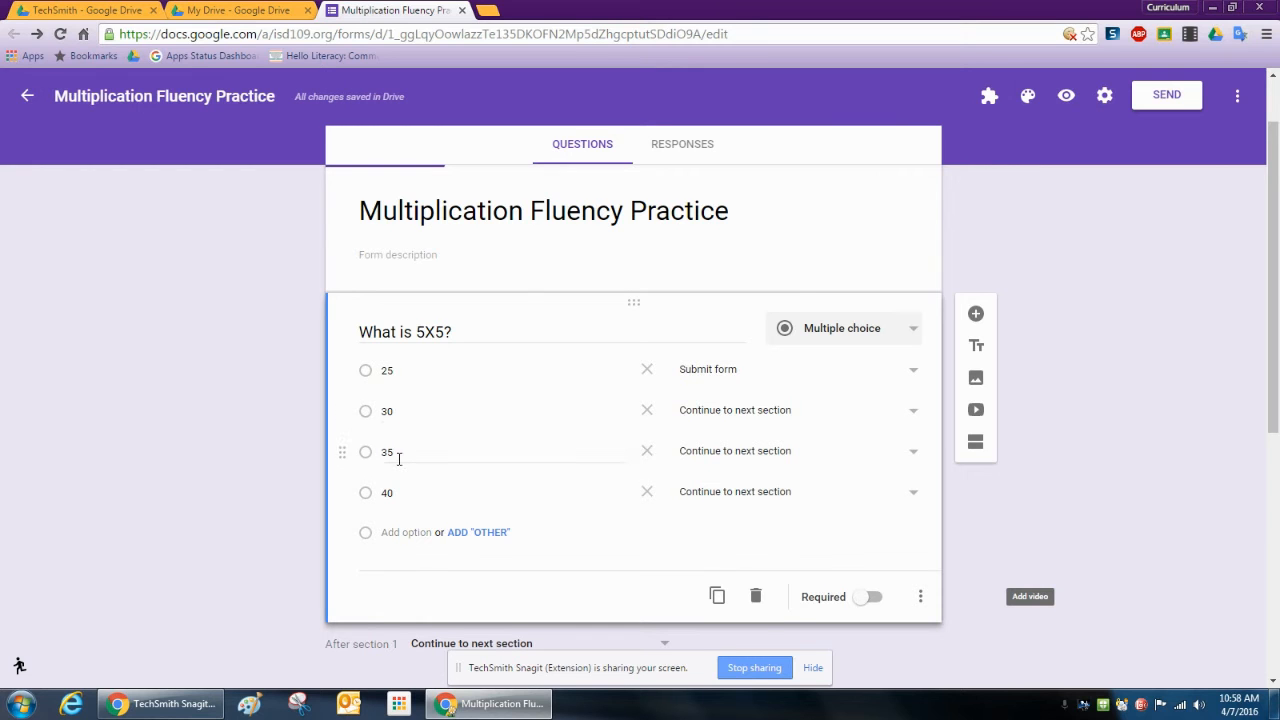
pyautogui.click(797, 418)
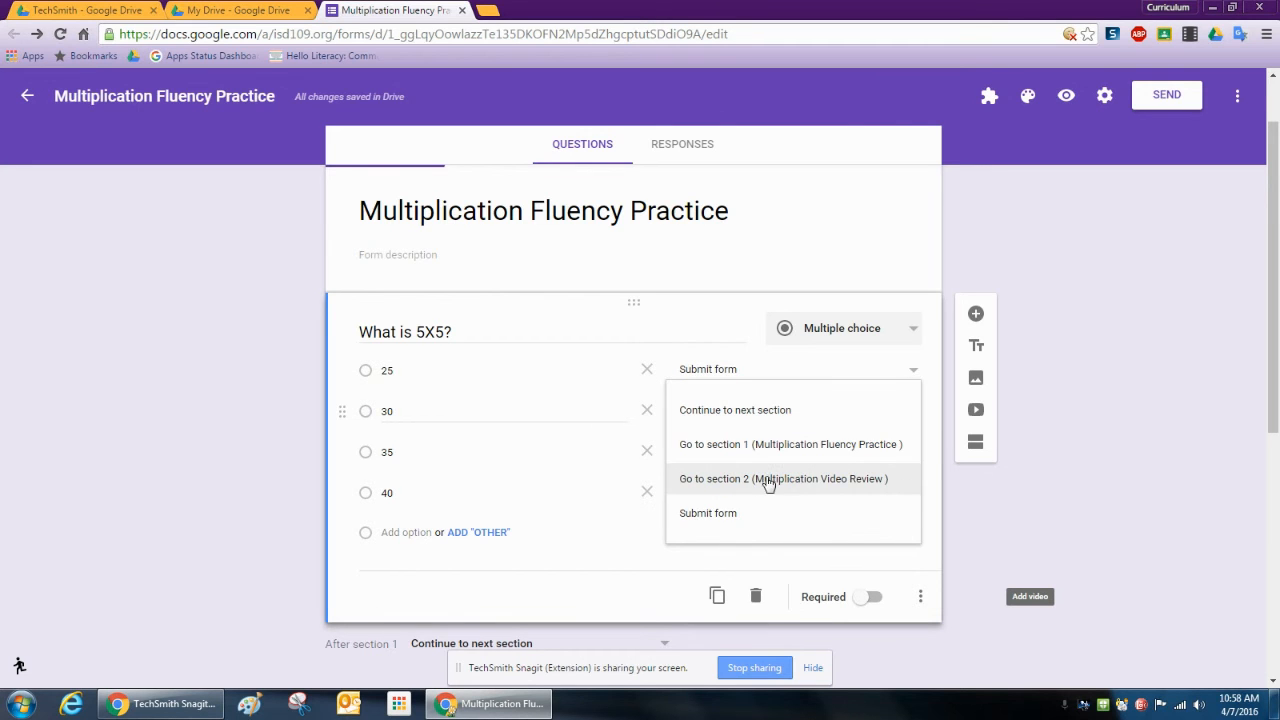
pyautogui.click(860, 482)
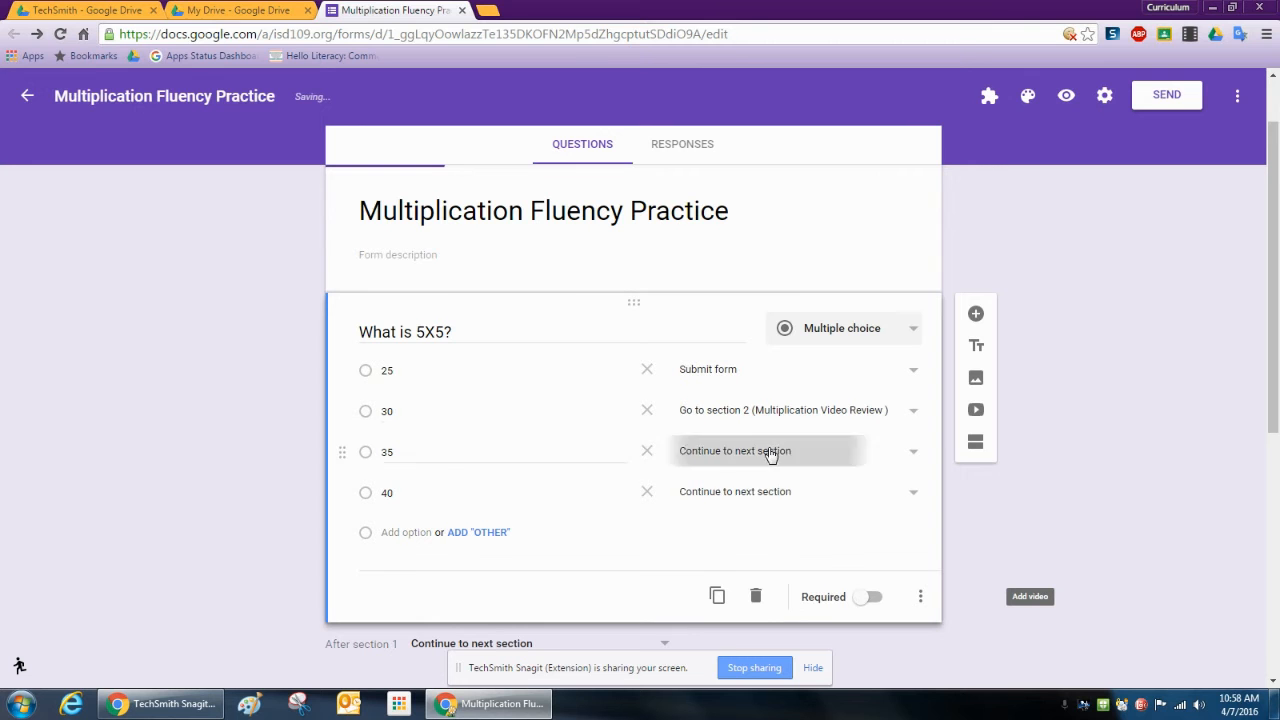
pyautogui.click(770, 452)
pyautogui.click(829, 520)
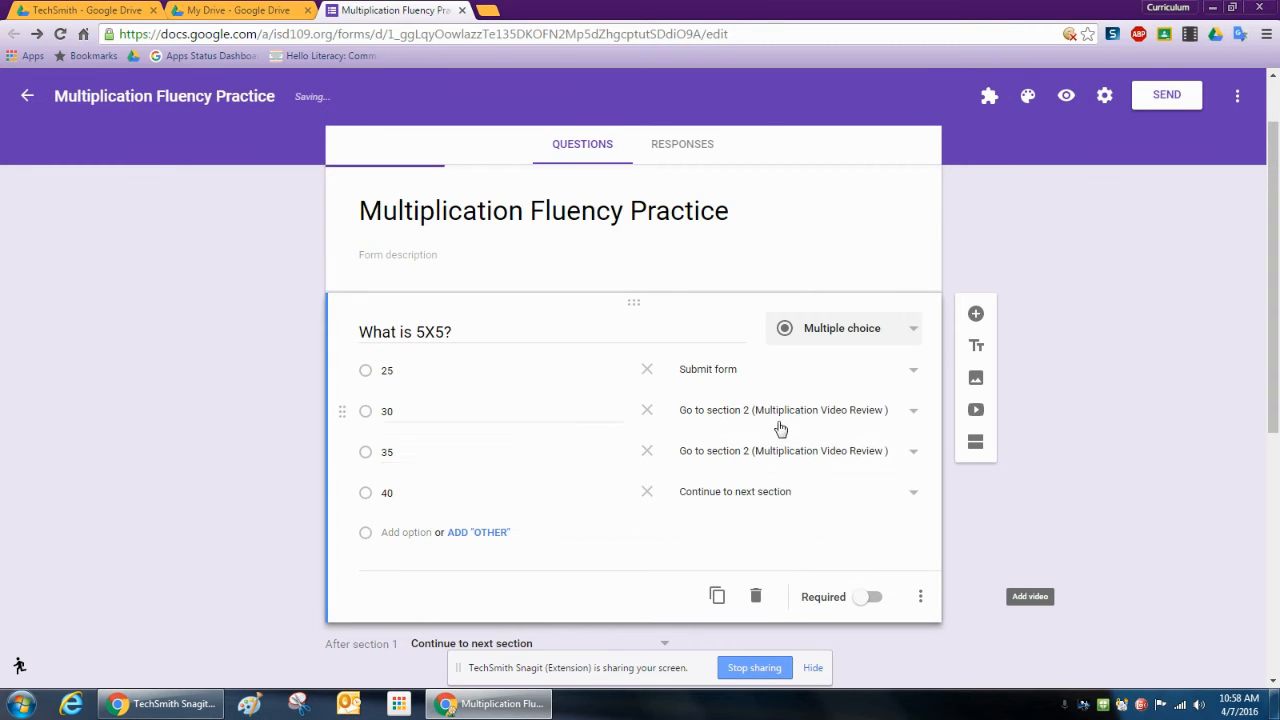
pyautogui.click(771, 491)
pyautogui.click(777, 560)
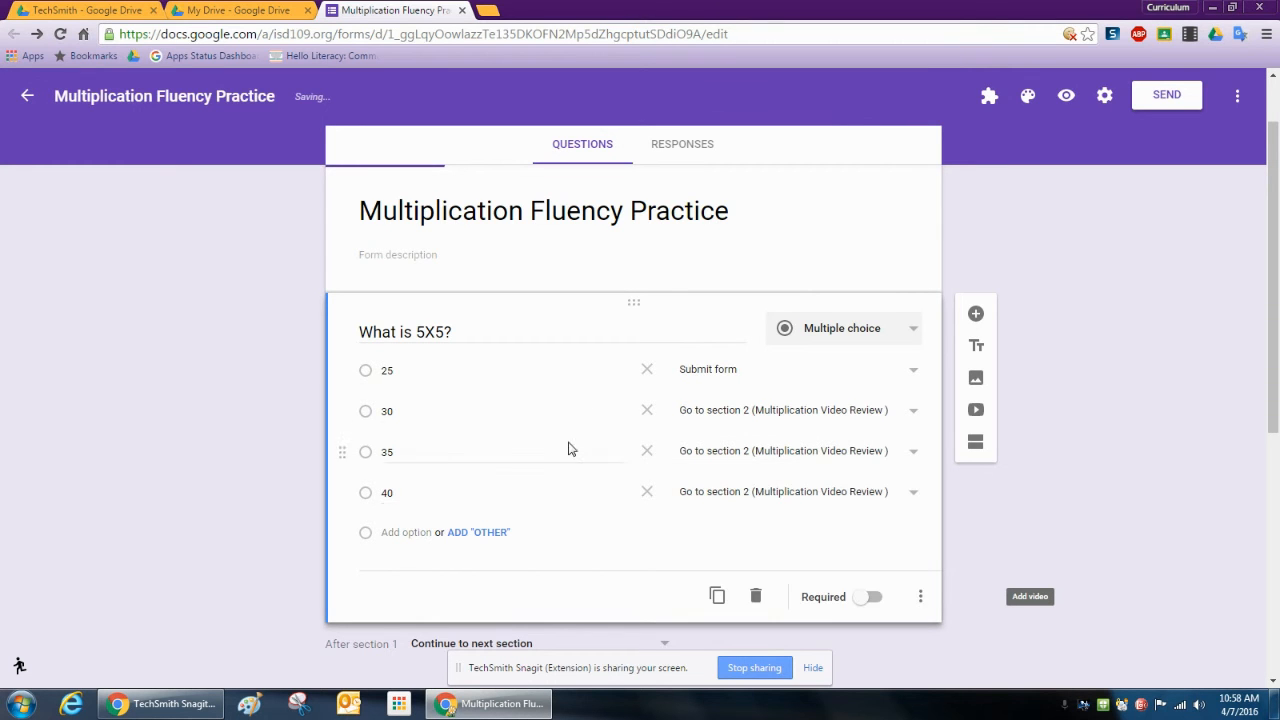
pyautogui.scroll(-1, 254, 427)
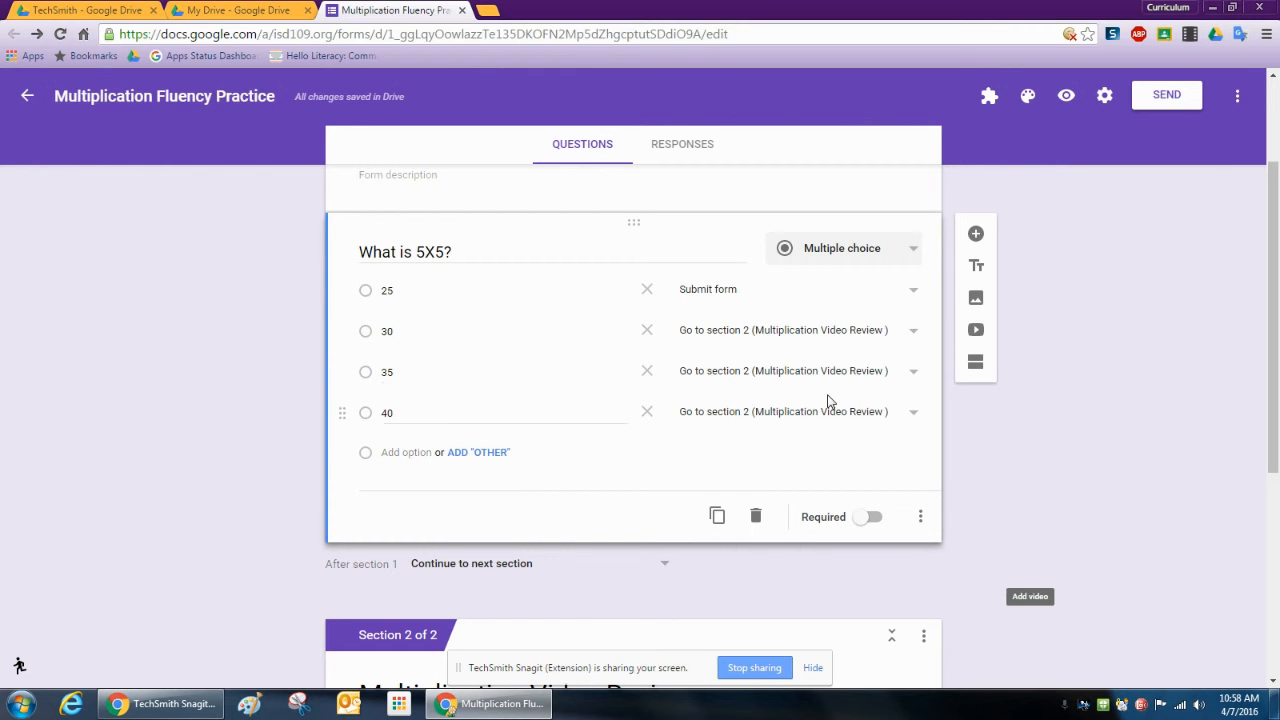
pyautogui.scroll(-4, 1108, 457)
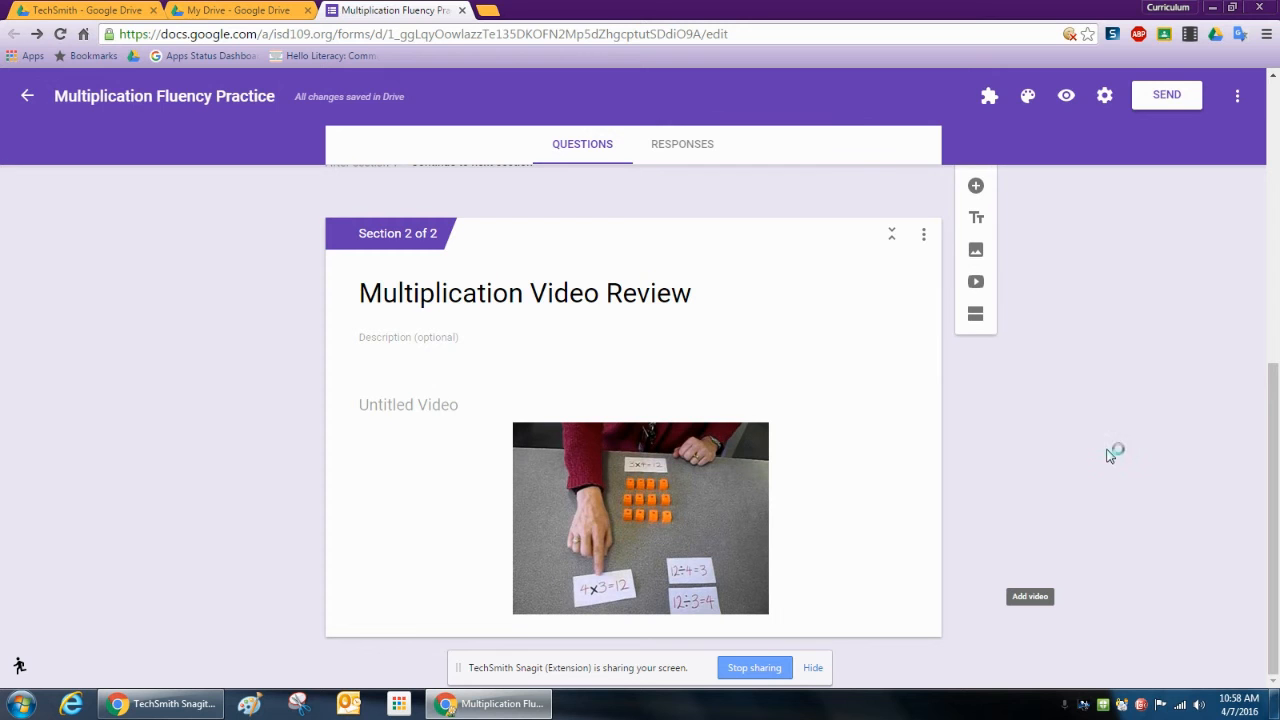
pyautogui.click(977, 187)
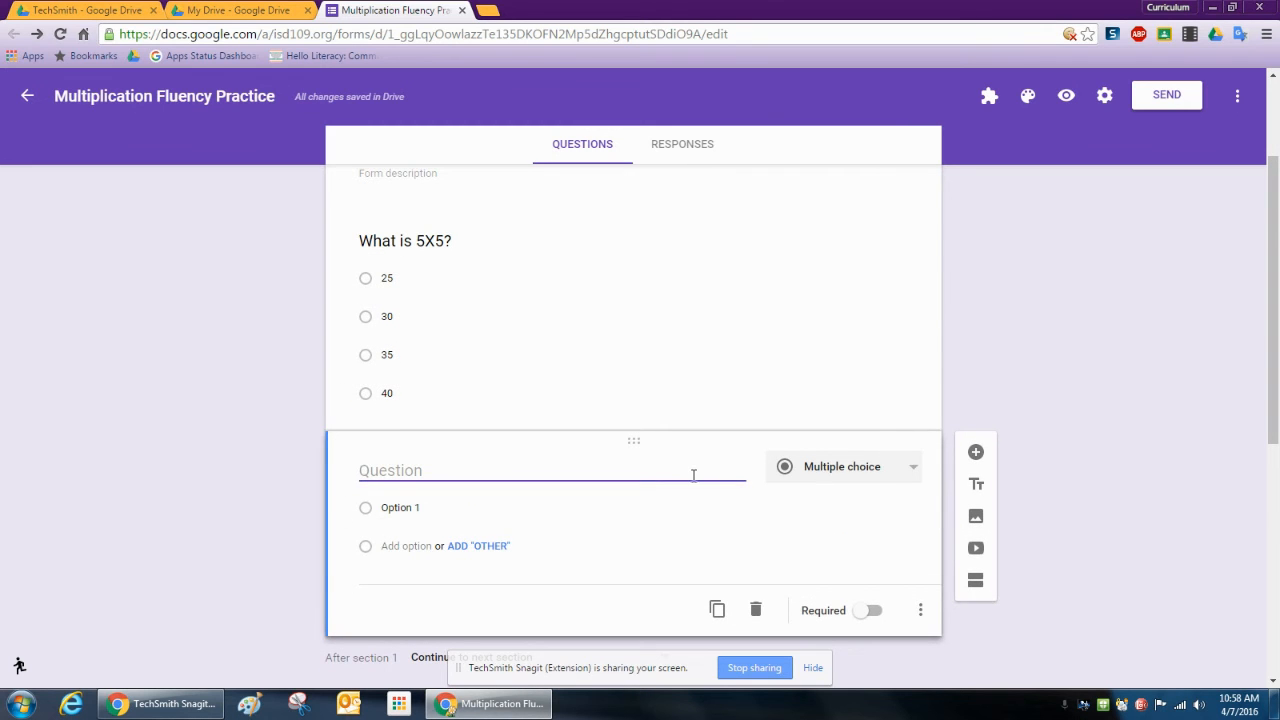
pyautogui.click(921, 610)
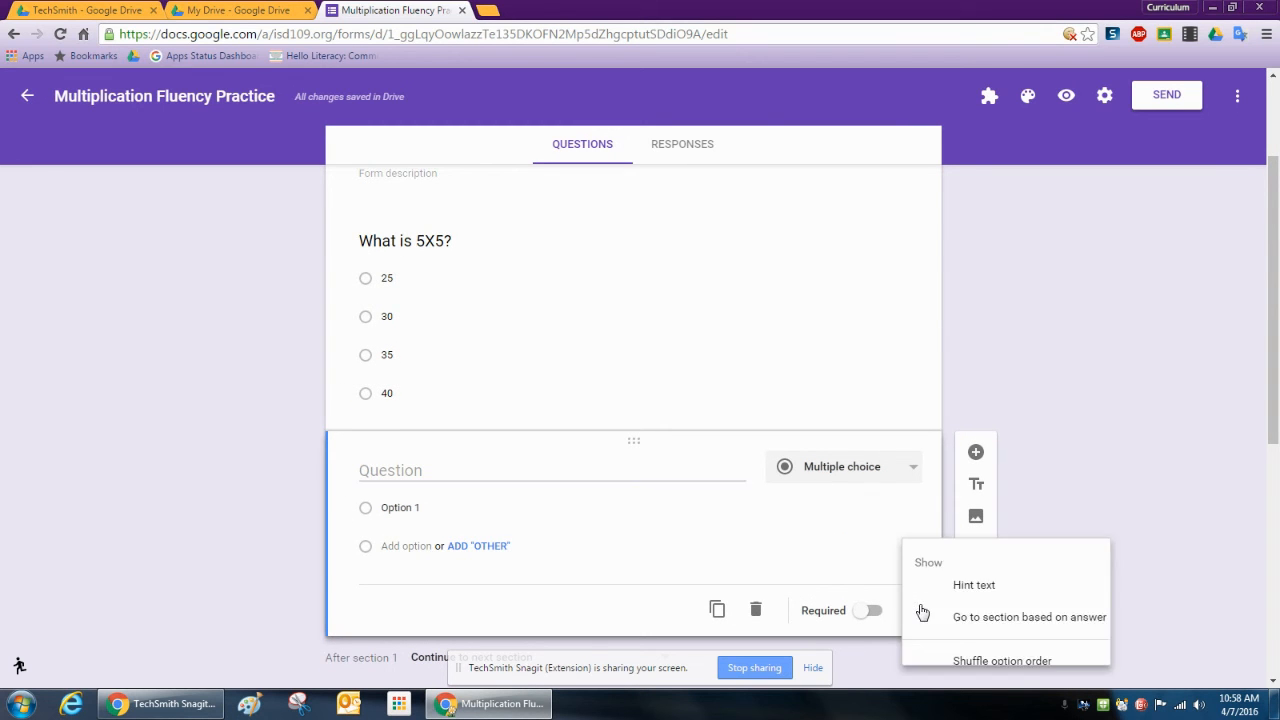
pyautogui.click(991, 436)
pyautogui.click(756, 609)
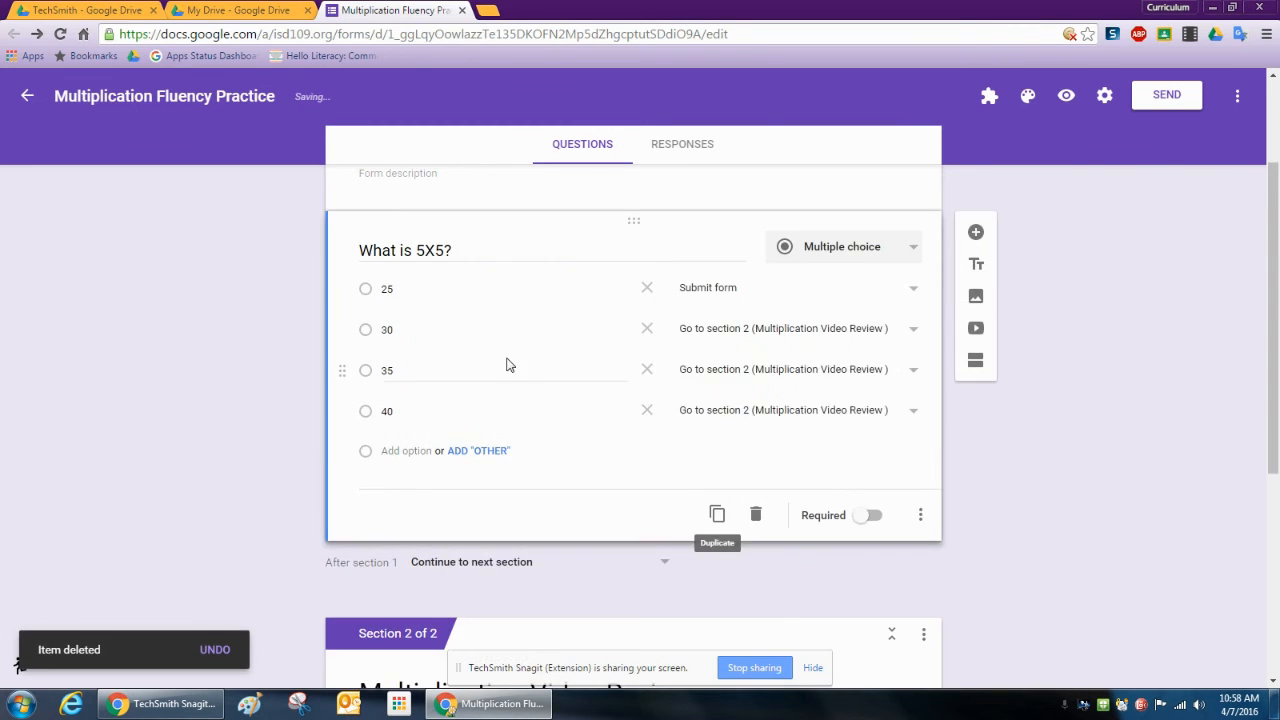
# Add a multiple choice question reading "What is 5X5?" and place it below the video in section 2
pyautogui.scroll(-5, 598, 370)
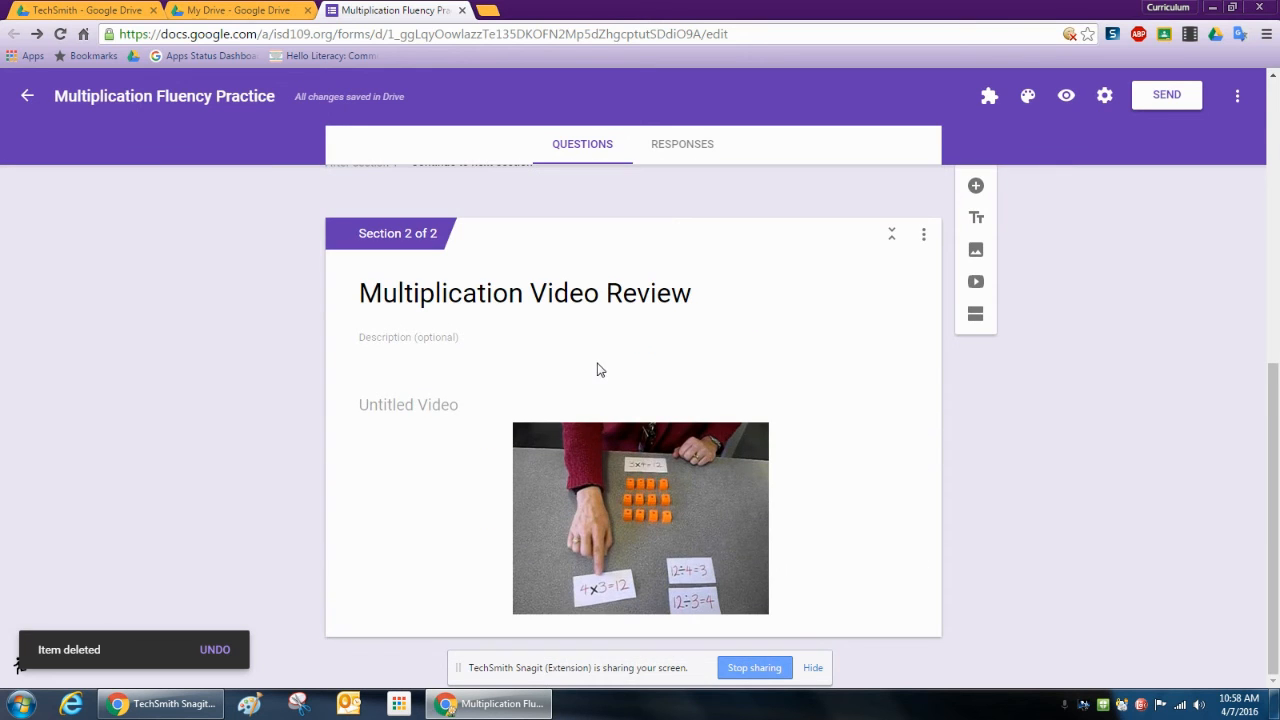
pyautogui.click(976, 187)
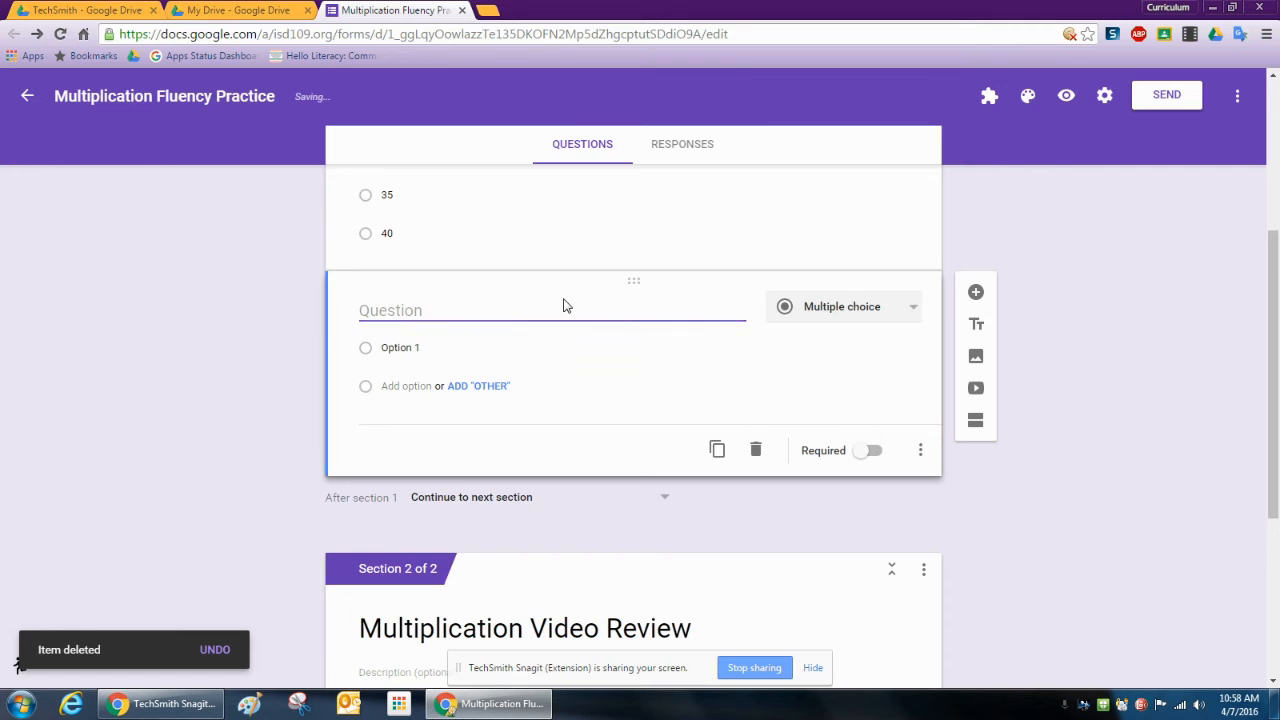
pyautogui.moveTo(634, 281); pyautogui.dragTo(620, 466)
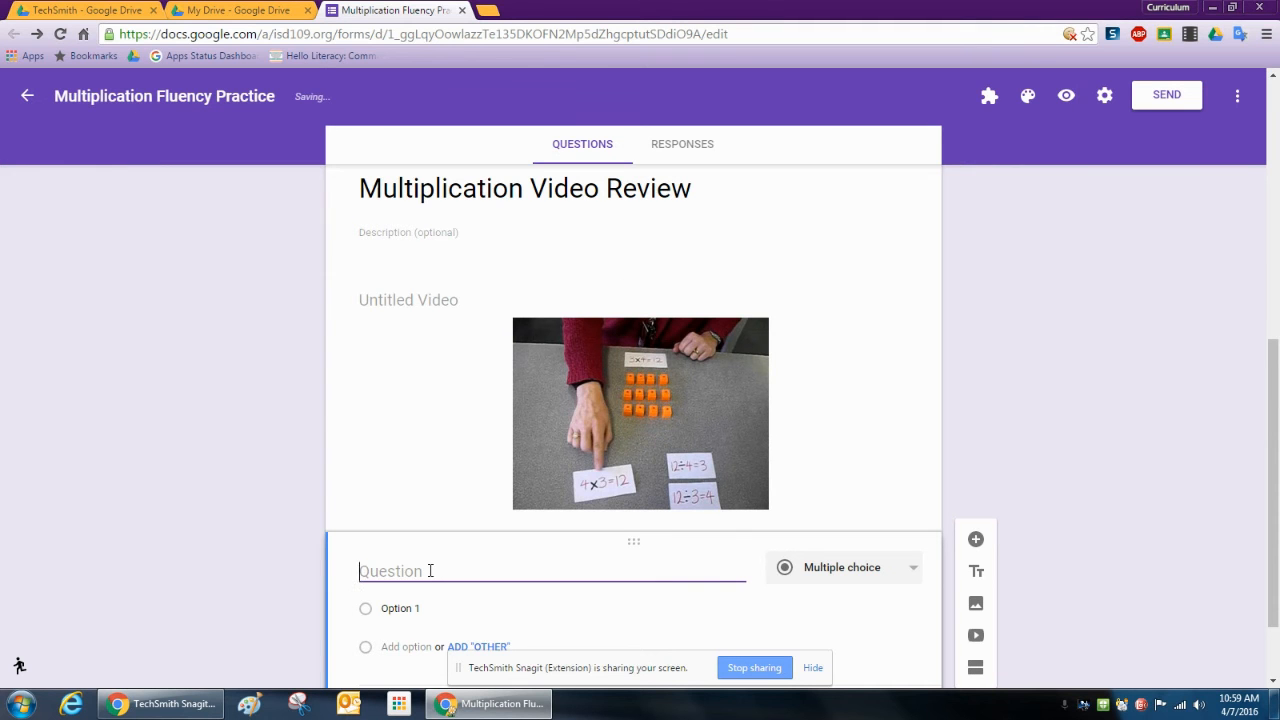
pyautogui.write('What is 5x5?')
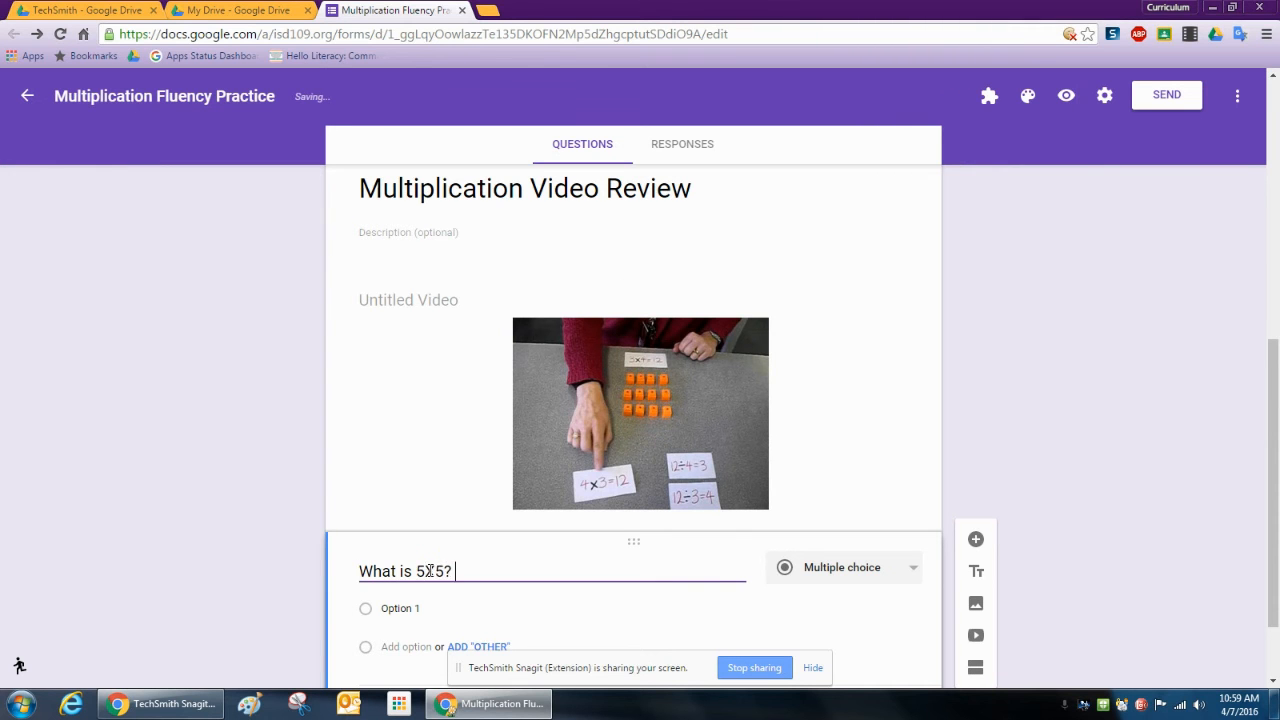
# Give the section 2 question the answer options 25, 30, 35 and 40
pyautogui.scroll(-1, 100, 508)
pyautogui.click(403, 528)
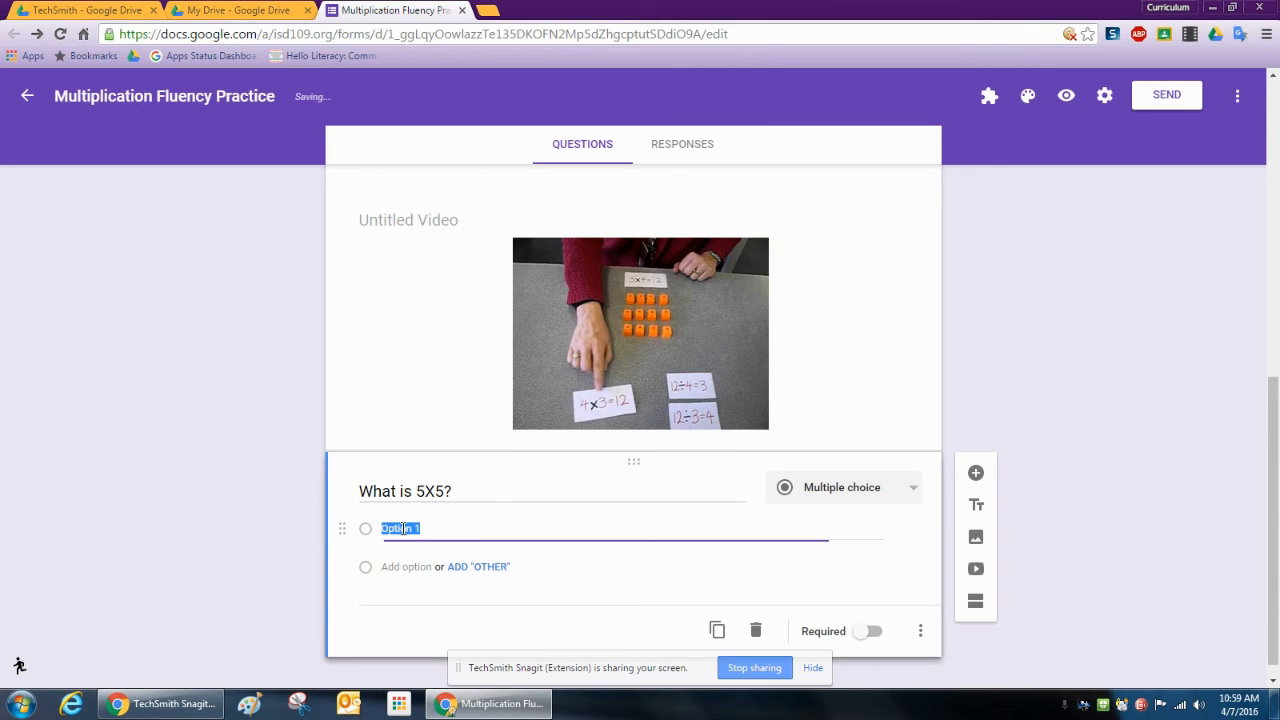
pyautogui.write('25')
pyautogui.press('Return')
pyautogui.write('30')
pyautogui.press('Return')
pyautogui.write('35')
pyautogui.press('Return')
pyautogui.write('40')
pyautogui.click(196, 510)
# Make the 5X5 questions in both sections required
pyautogui.scroll(-2, 1203, 393)
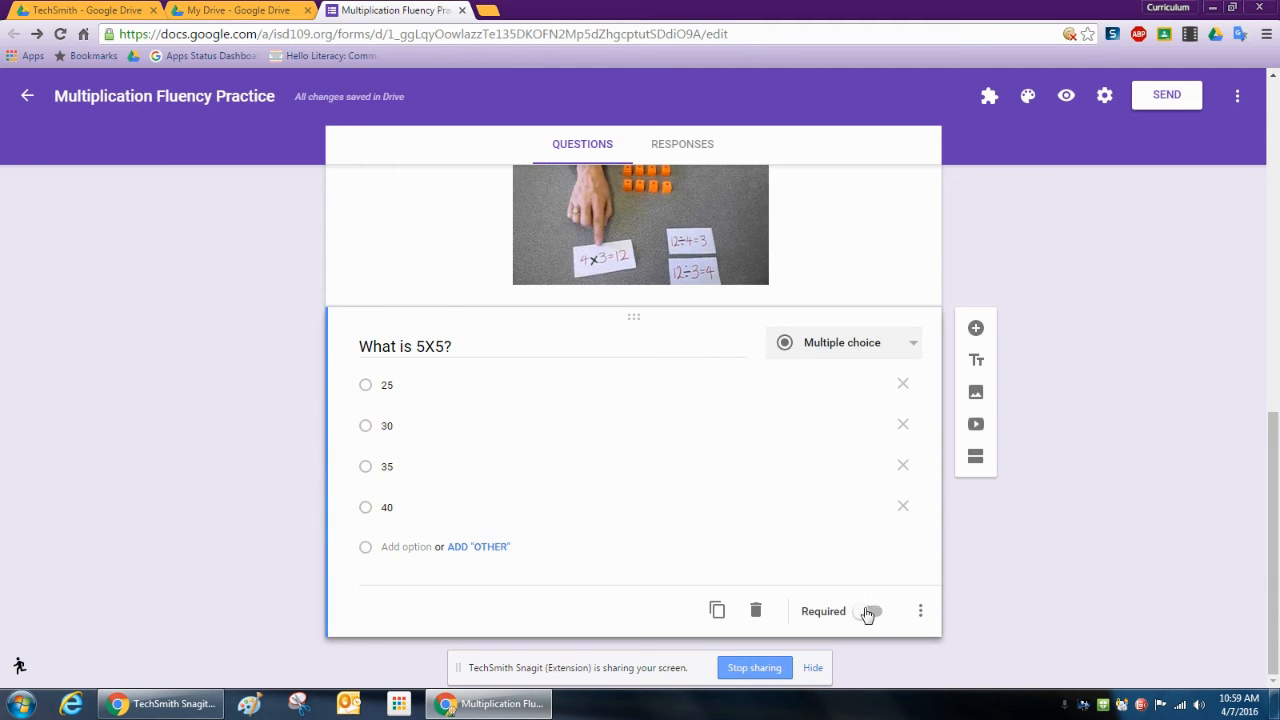
pyautogui.click(870, 611)
pyautogui.scroll(1, 1115, 546)
pyautogui.scroll(7, 1113, 543)
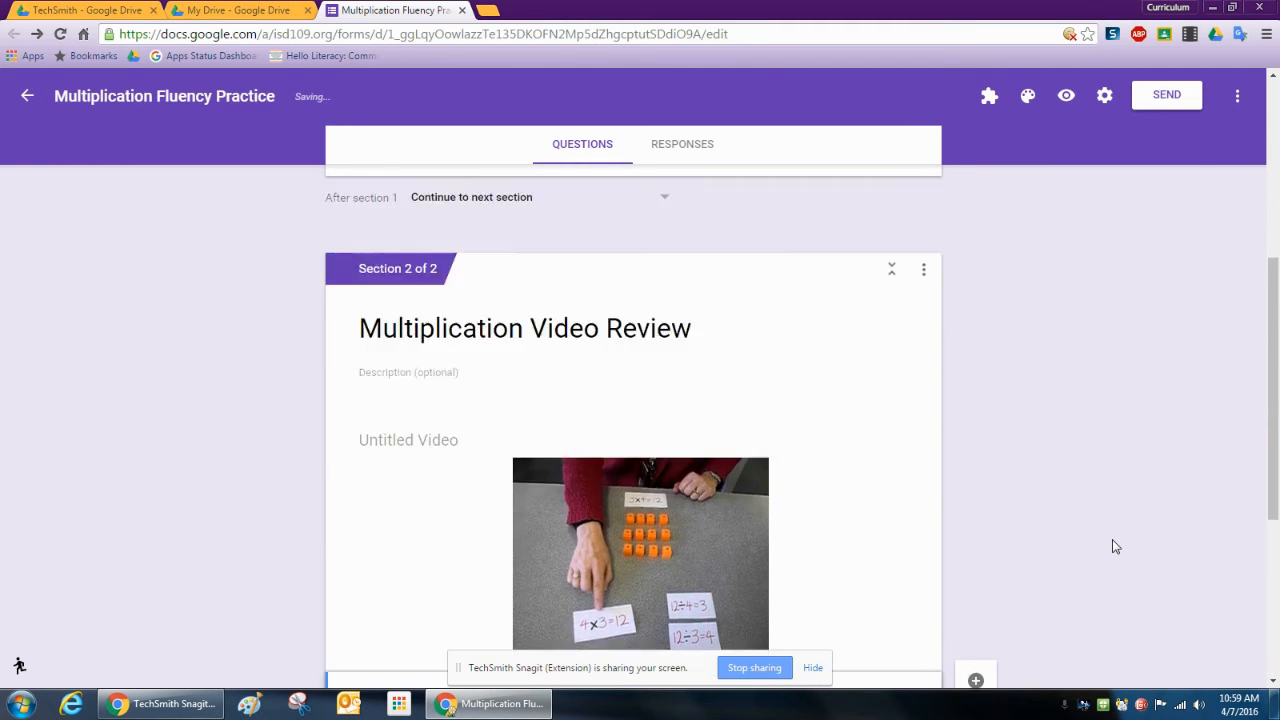
pyautogui.click(831, 557)
pyautogui.click(870, 597)
pyautogui.click(870, 597)
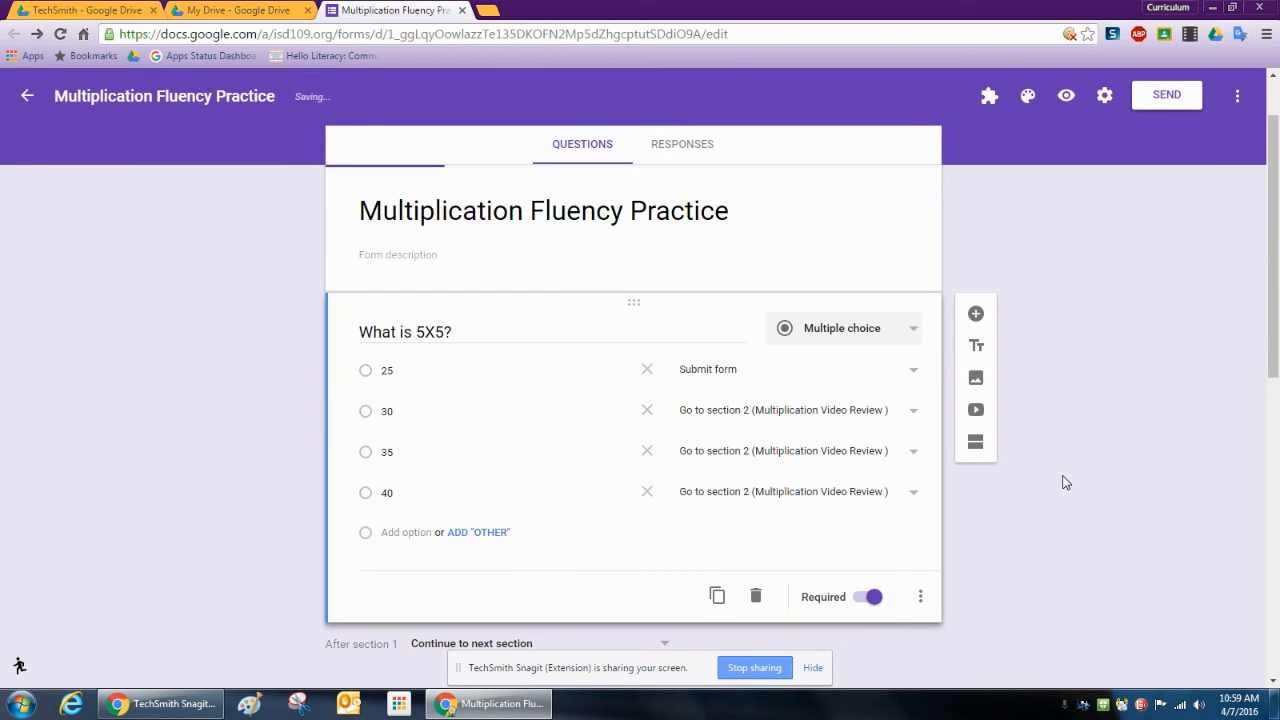
# Review both sections of the form and open its preview
pyautogui.scroll(-7, 1071, 483)
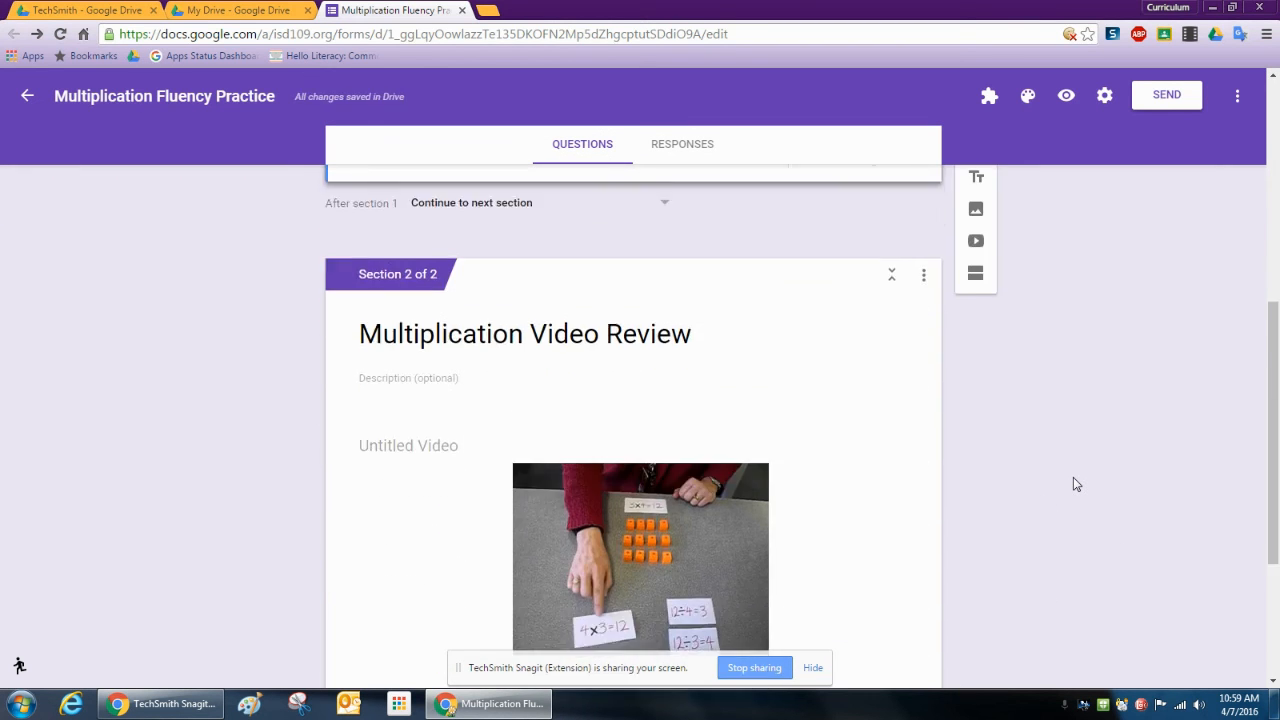
pyautogui.scroll(-1, 1031, 506)
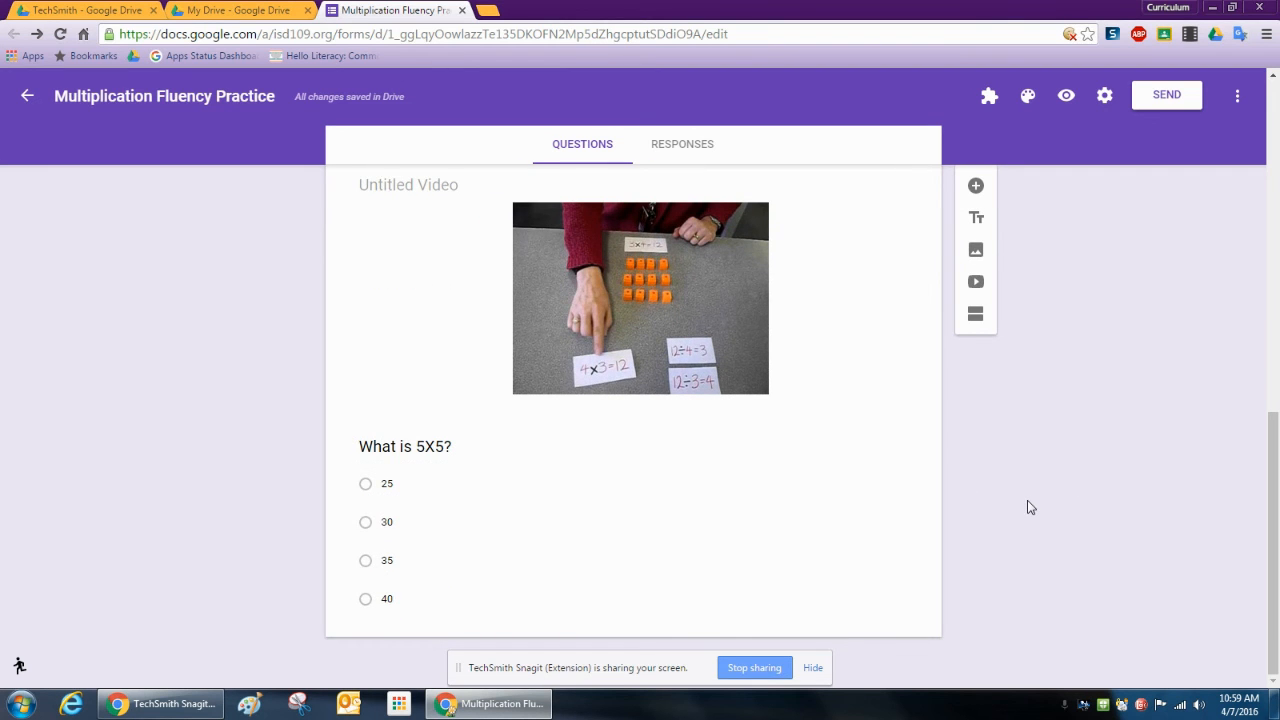
pyautogui.scroll(4, 1031, 507)
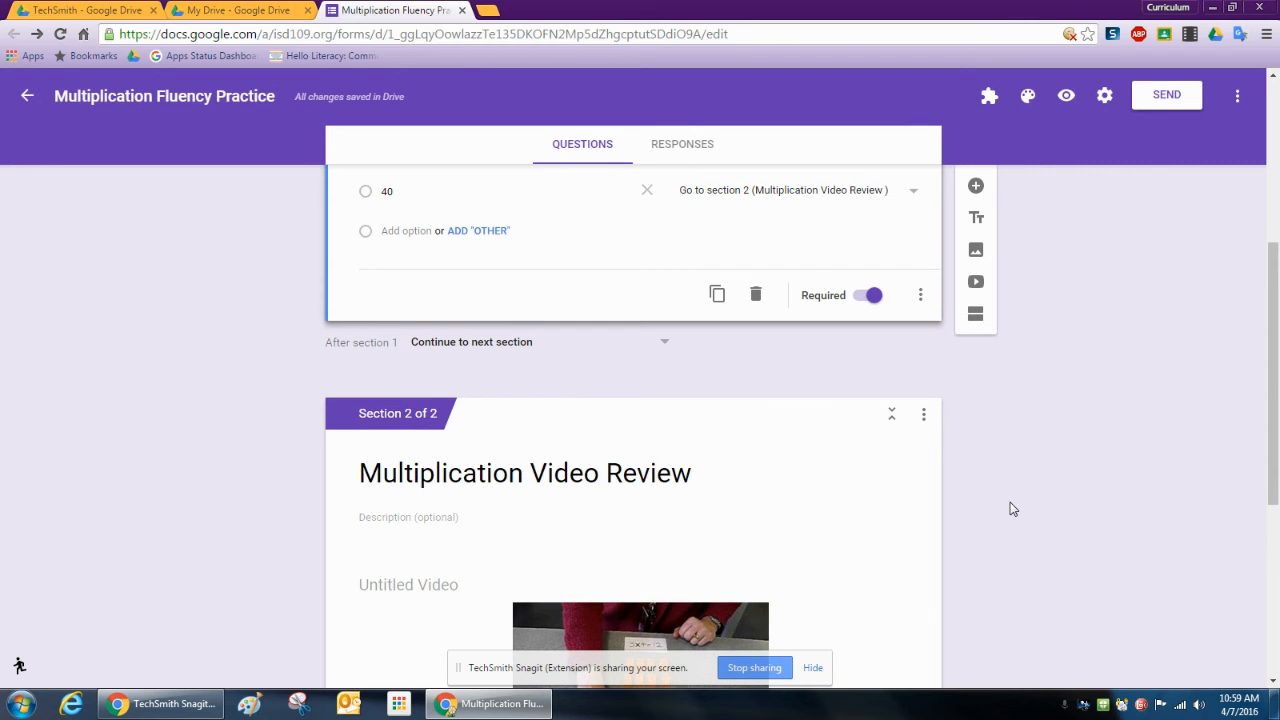
pyautogui.scroll(4, 1009, 509)
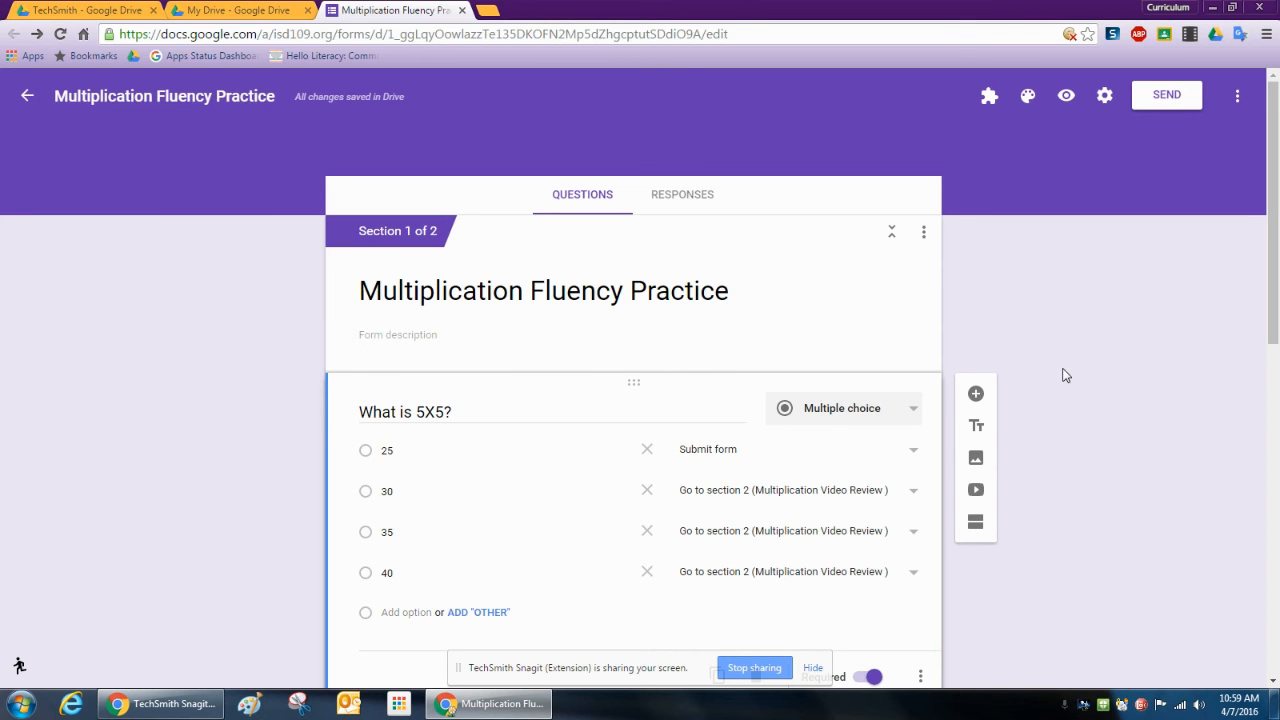
pyautogui.click(1069, 104)
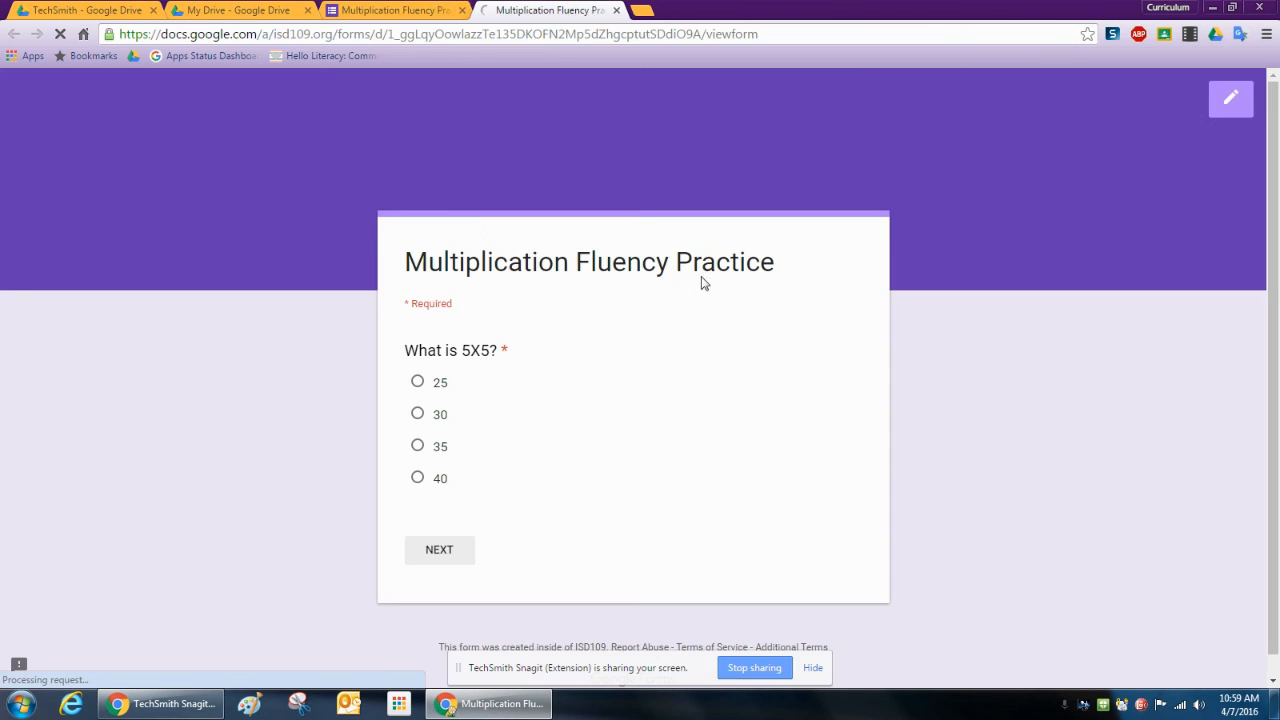
# Test the branching in the preview by answering the 5X5 question with 30, continuing, and returning to the first page
pyautogui.scroll(-1, 805, 370)
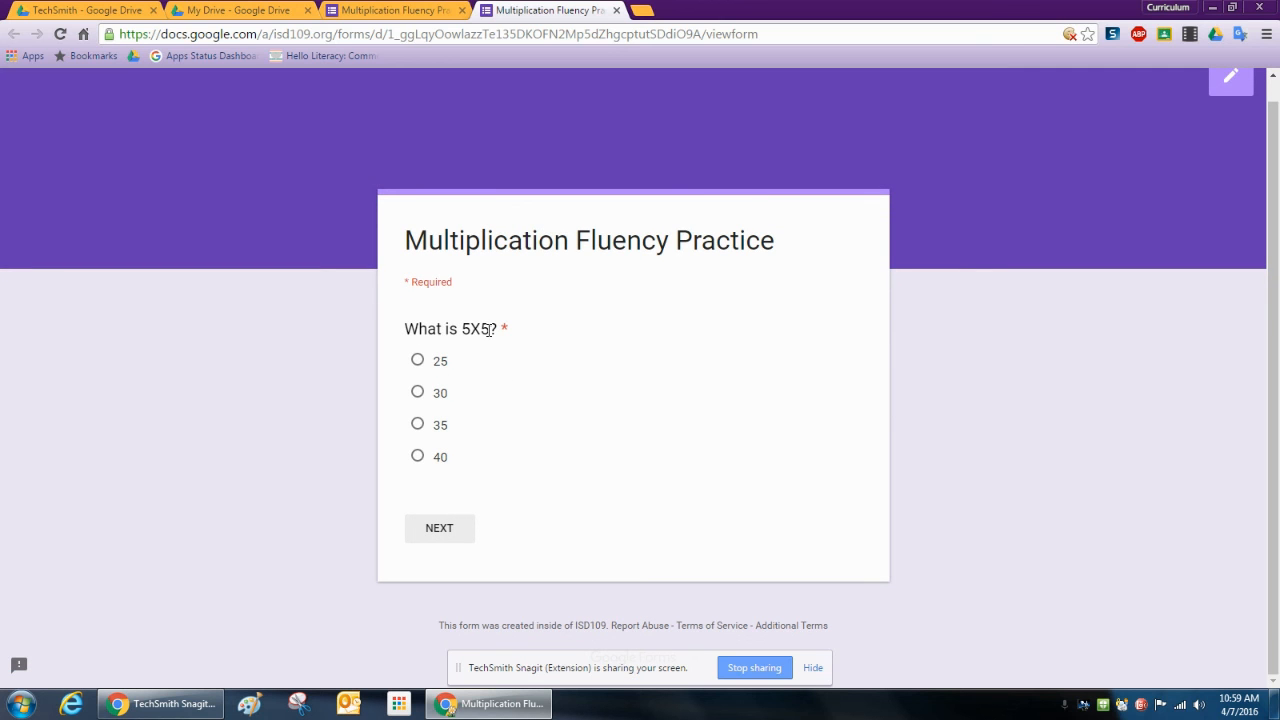
pyautogui.click(418, 393)
pyautogui.click(431, 531)
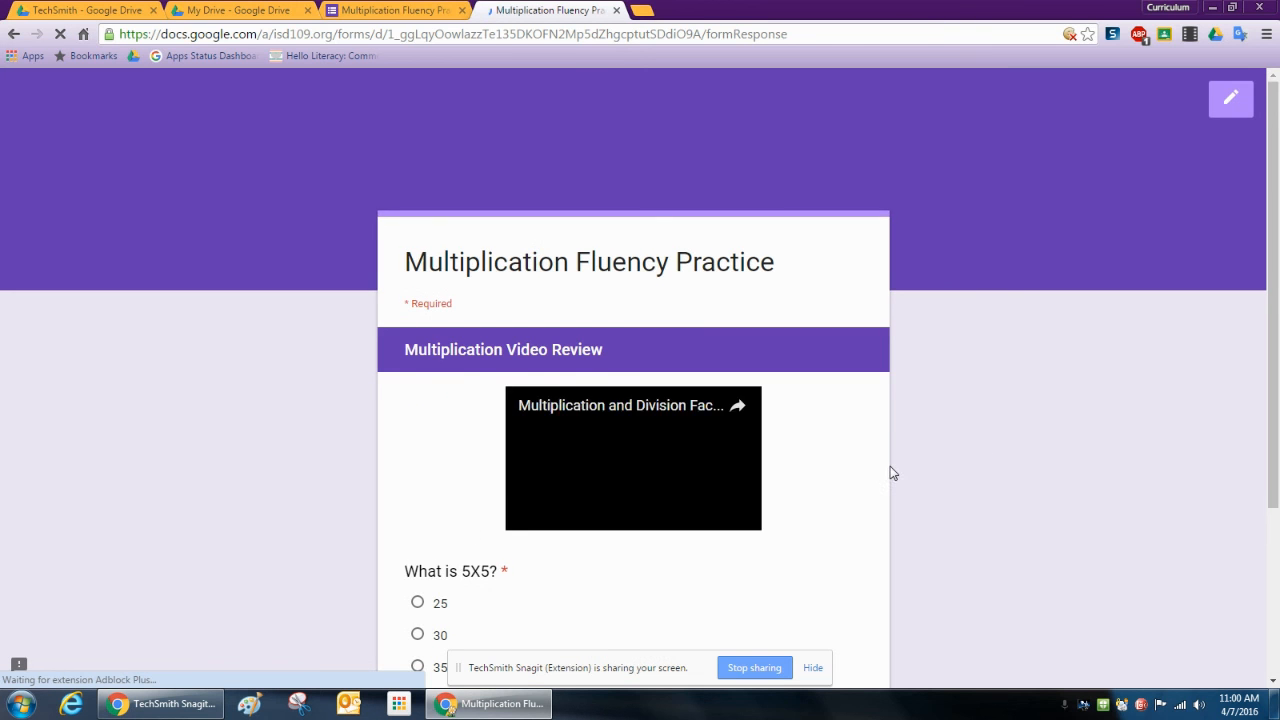
pyautogui.scroll(-3, 890, 473)
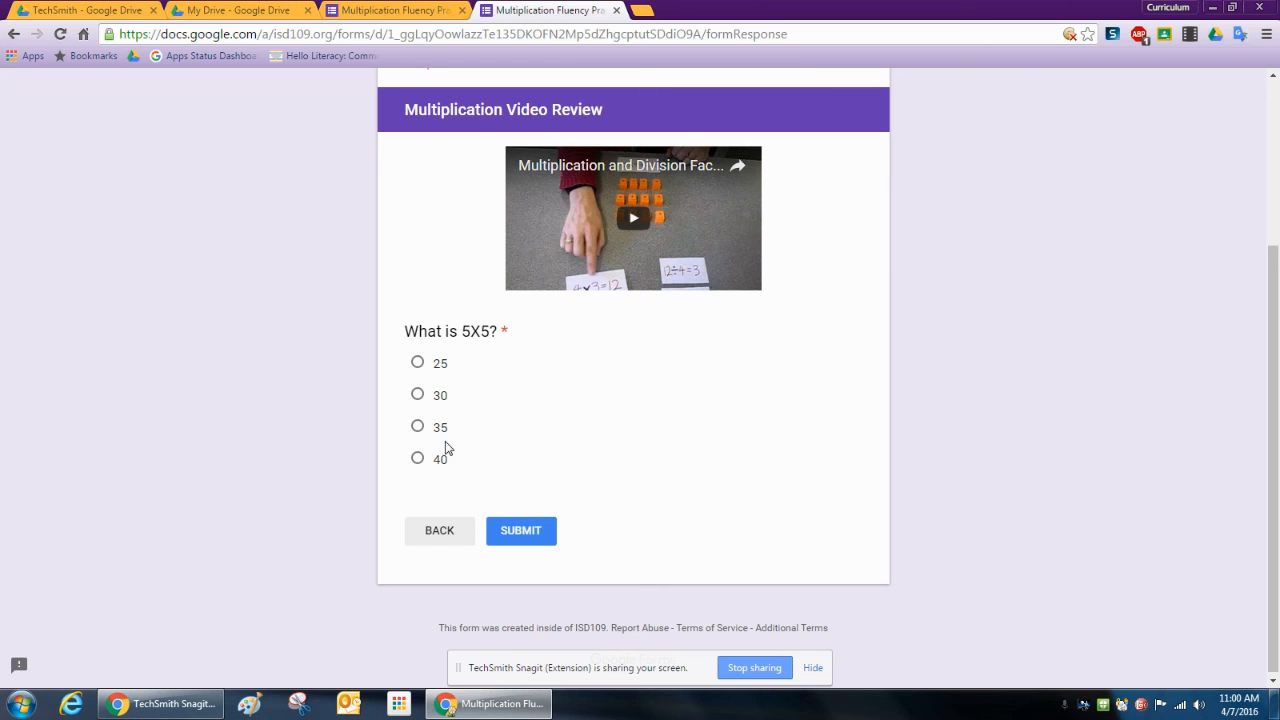
pyautogui.click(441, 532)
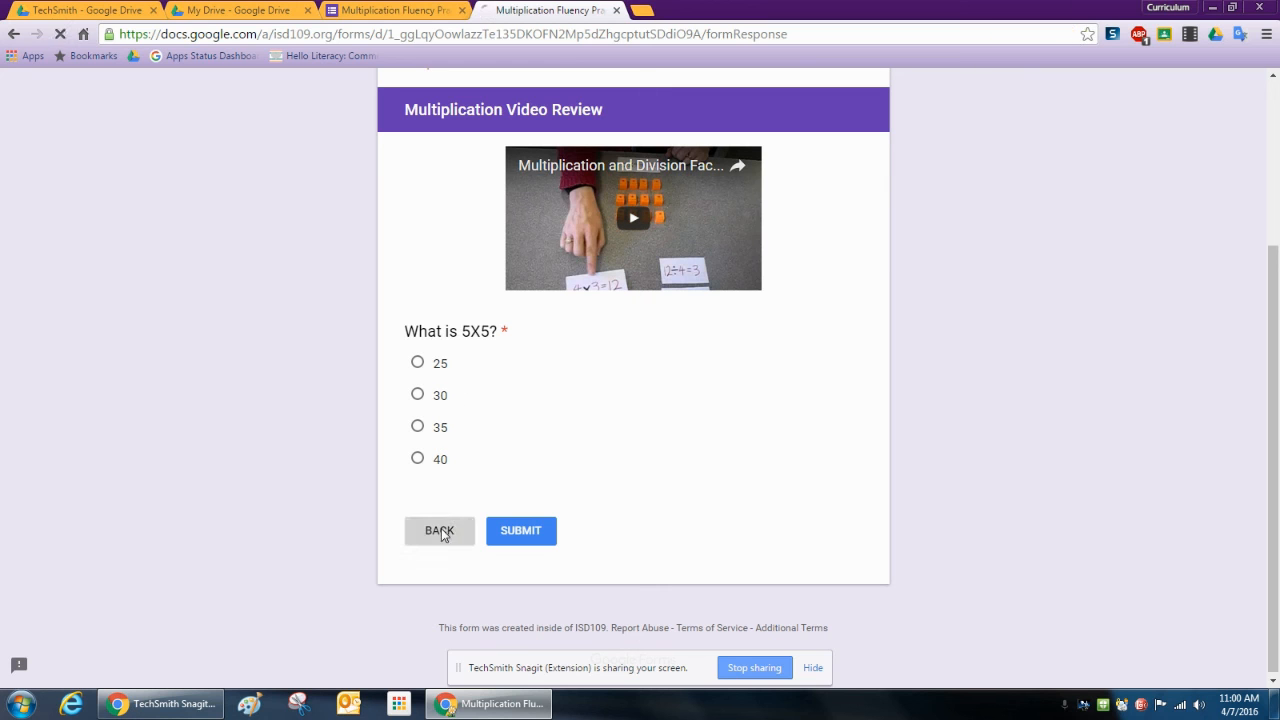
# Test the correct answer 25 in the preview by selecting it, continuing, and going back without submitting
pyautogui.click(417, 382)
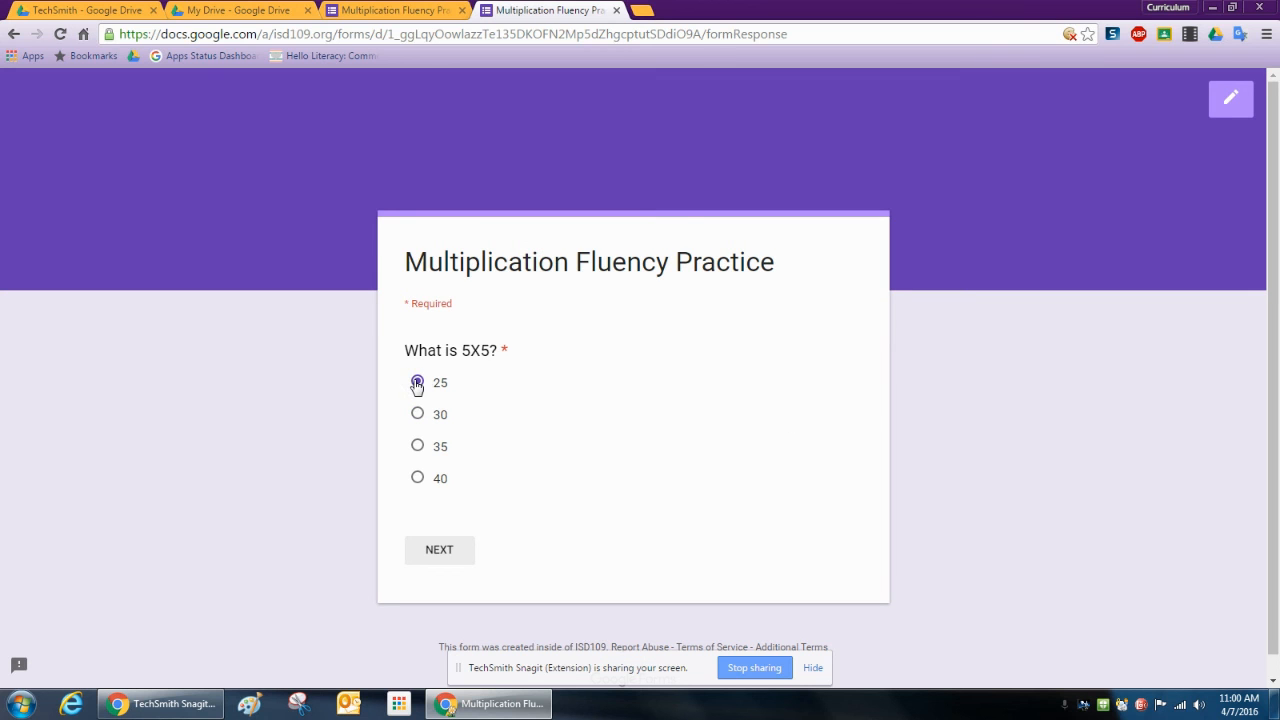
pyautogui.click(438, 552)
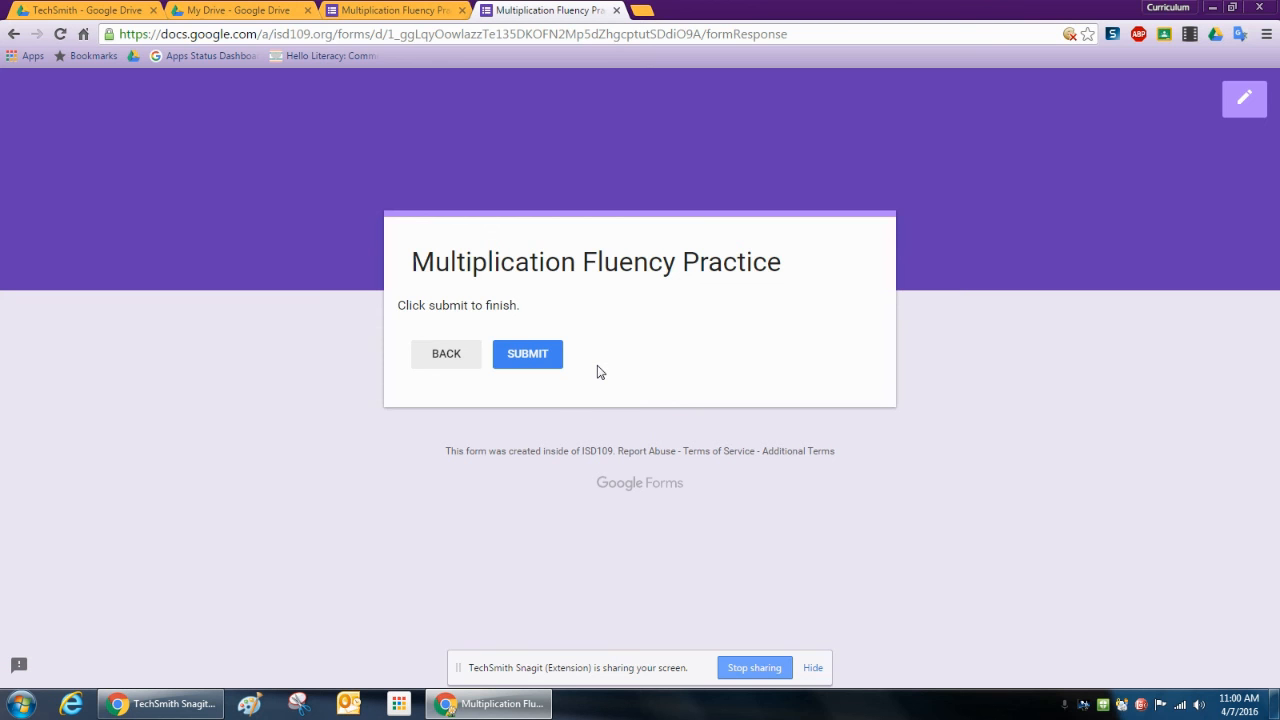
pyautogui.click(444, 359)
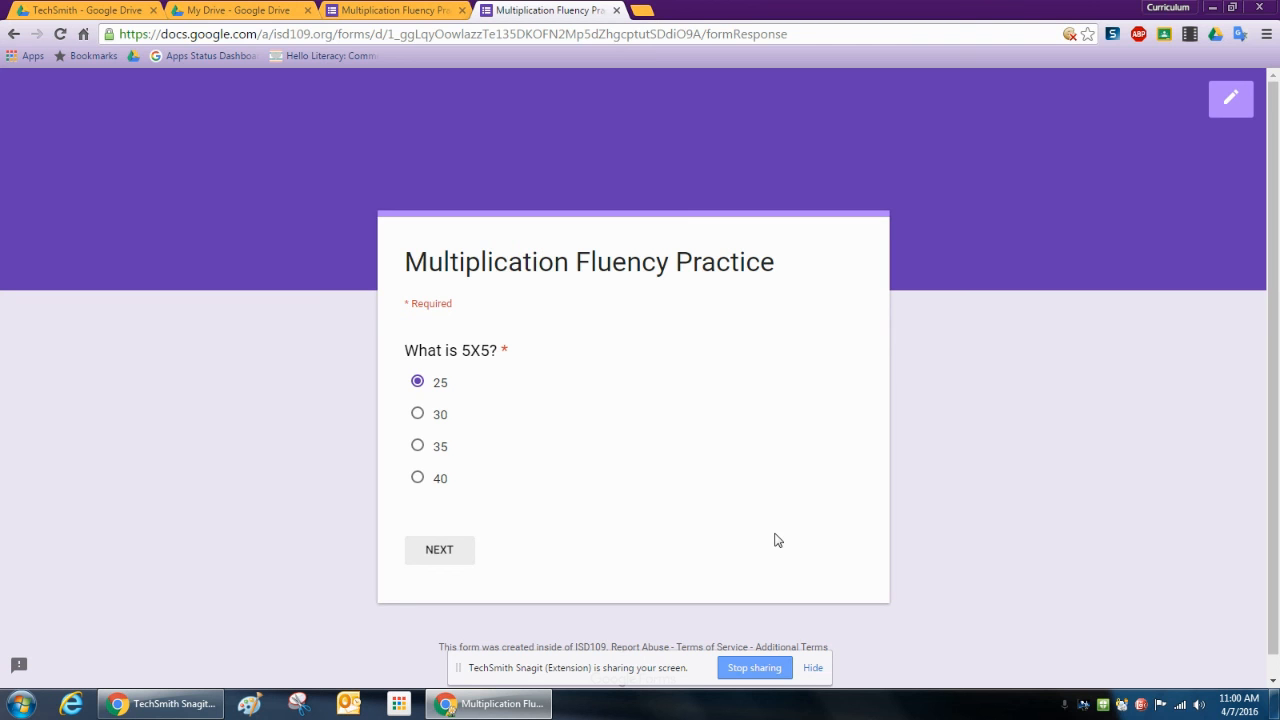